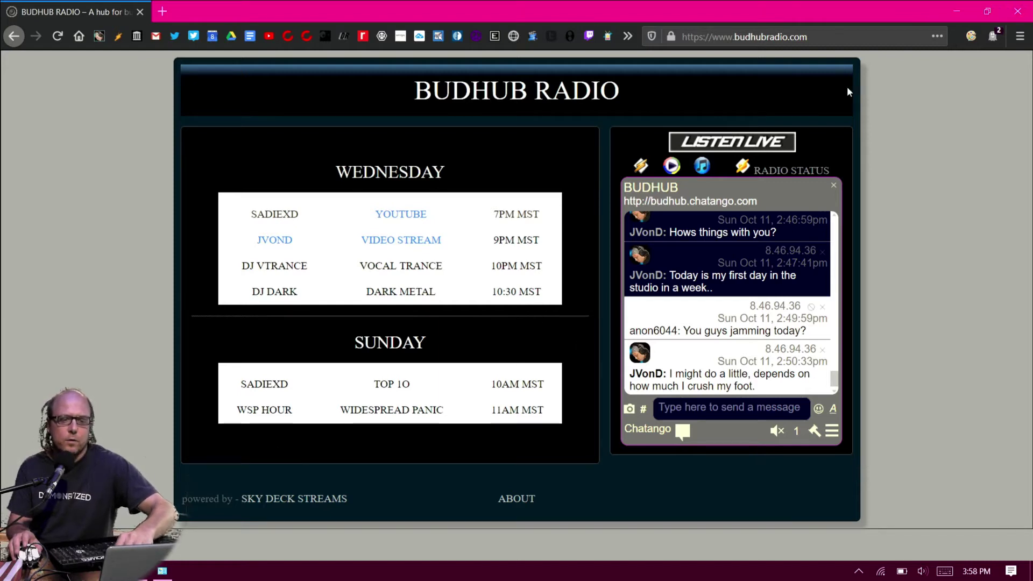
- Open the BUDHUB Chatango chat on its own page in a smaller browser window, and bring up the Downloads folder
click(682, 202)
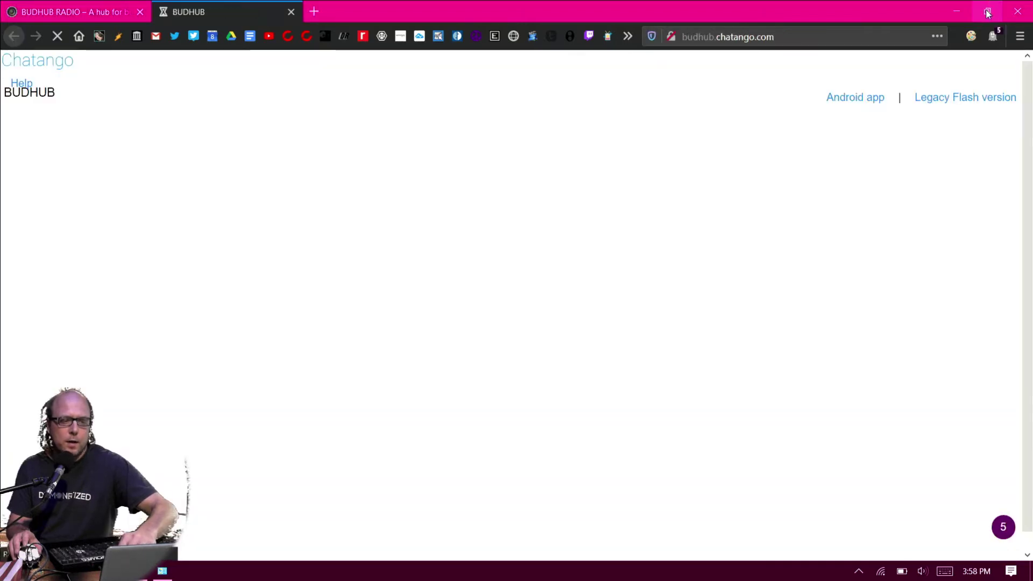
click(987, 11)
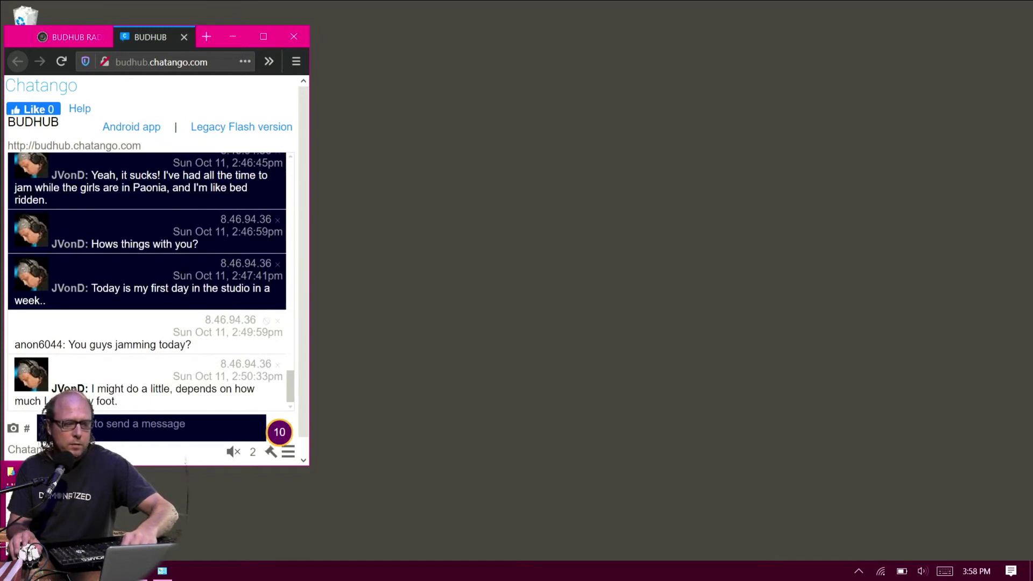
key(super+e)
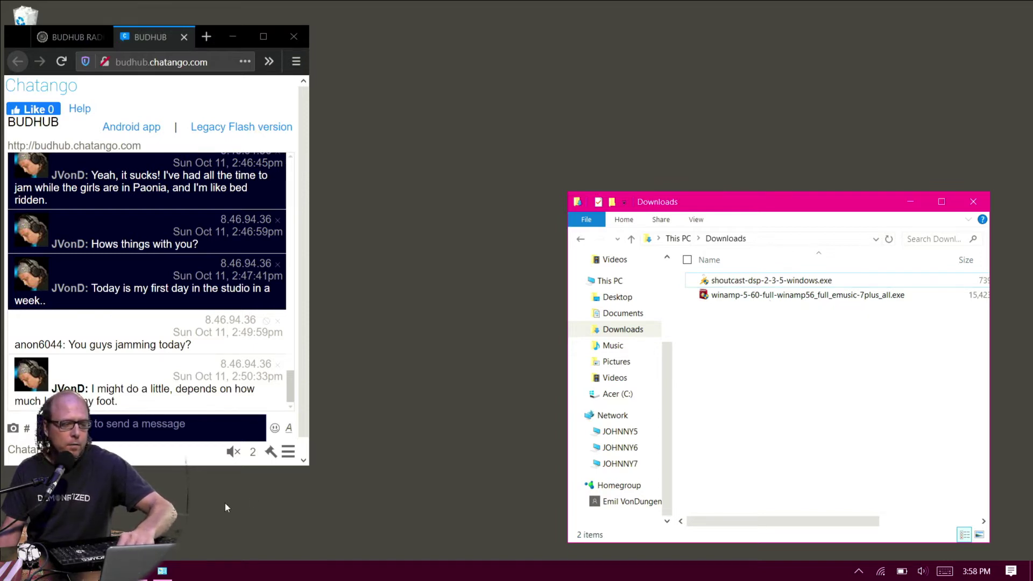
- Launch Winamp with the SHOUTcast Source DSP window, and minimize the Downloads folder window
click(12, 570)
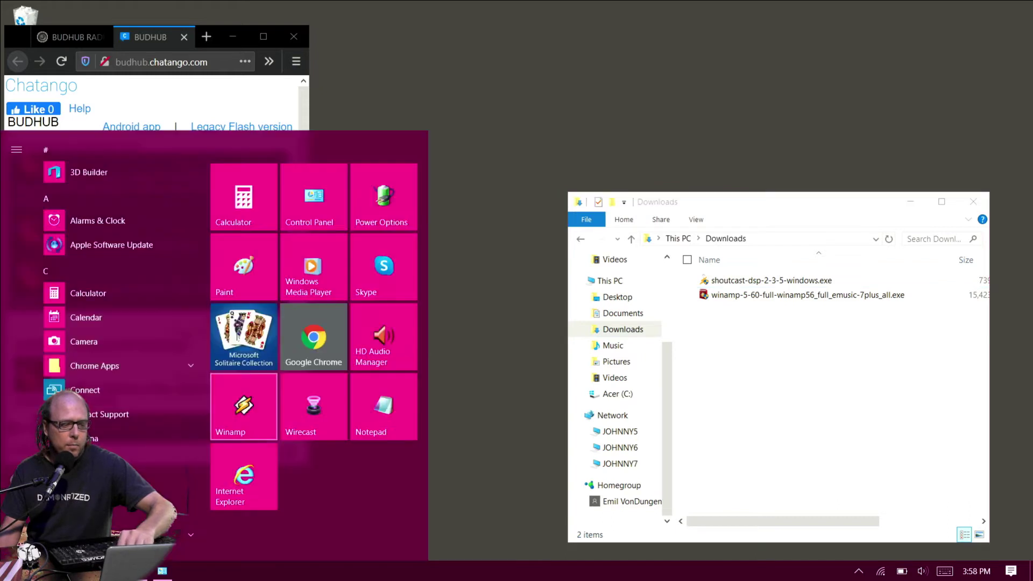
click(251, 414)
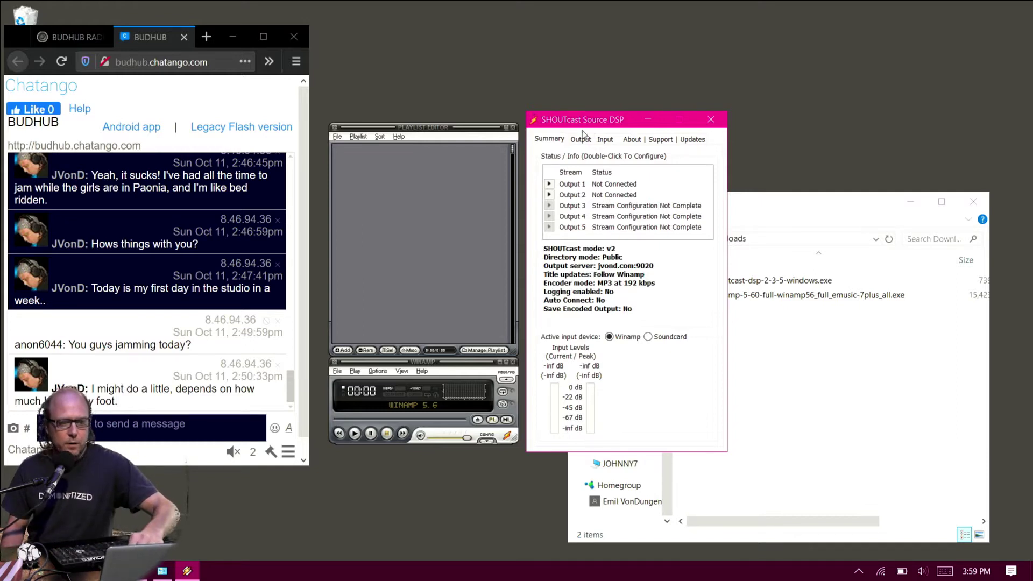
click(908, 204)
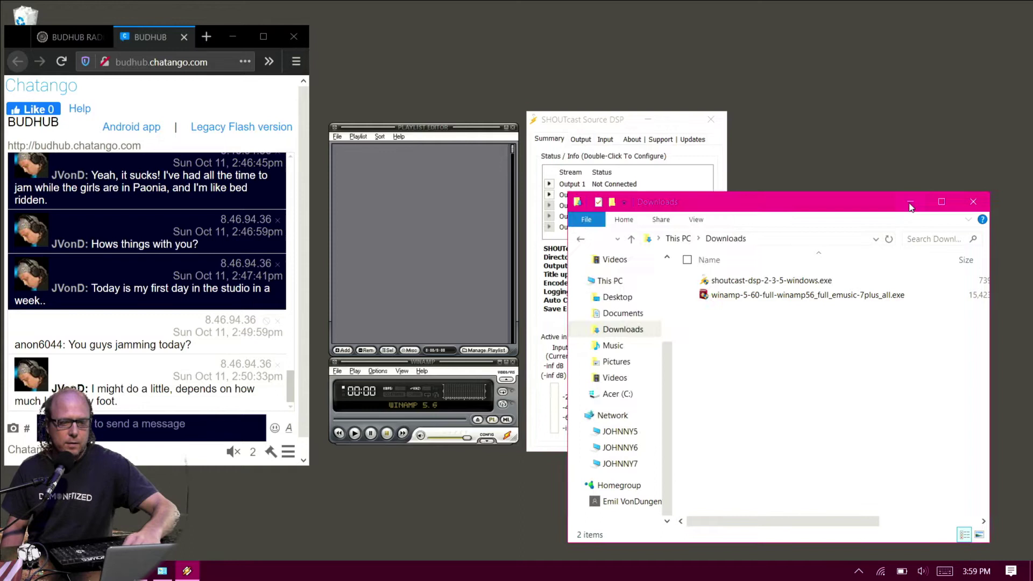
- Select Output 2 in SHOUTcast Source DSP and examine its login and directory settings
click(585, 141)
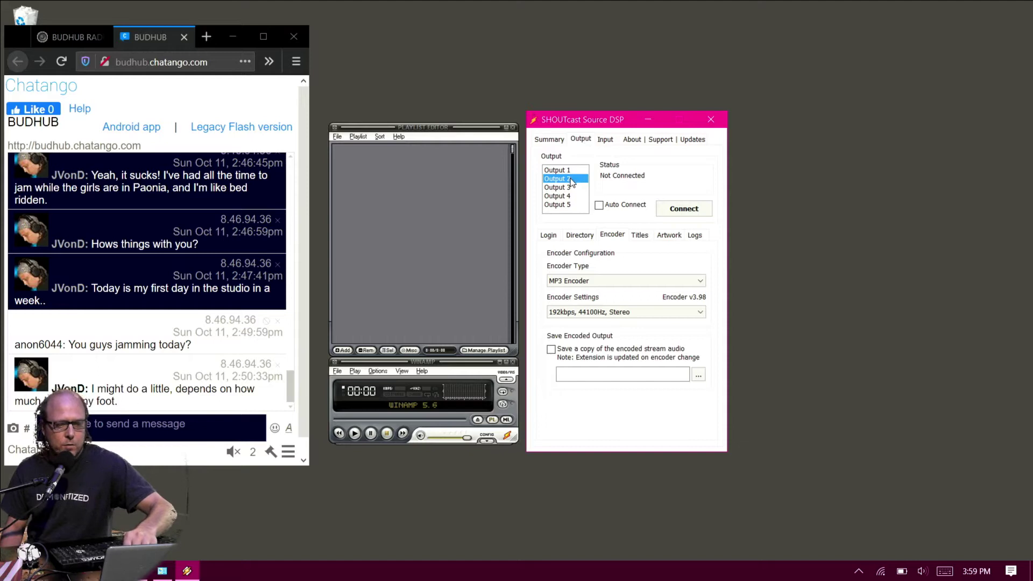
click(550, 237)
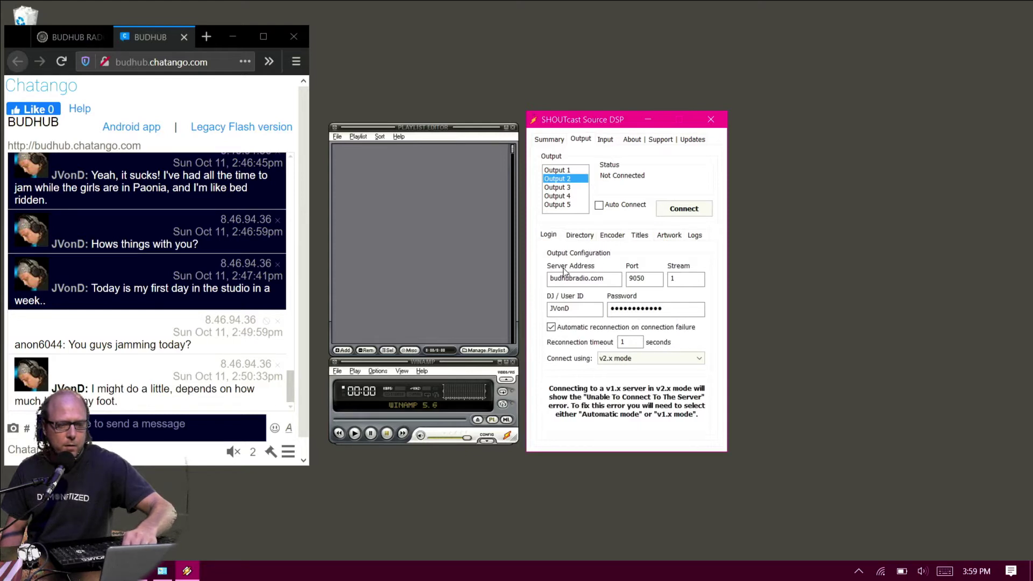
click(591, 279)
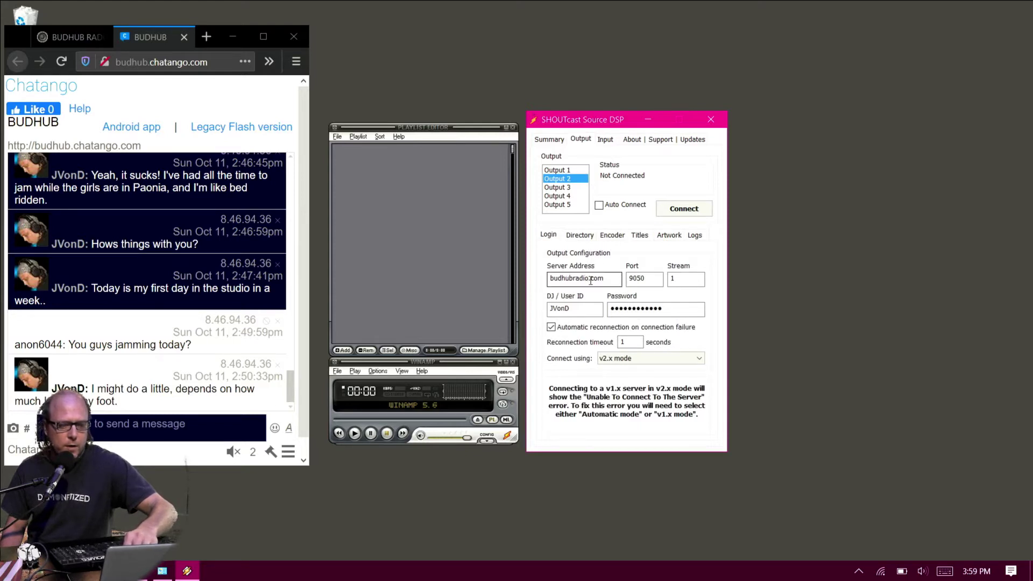
click(639, 282)
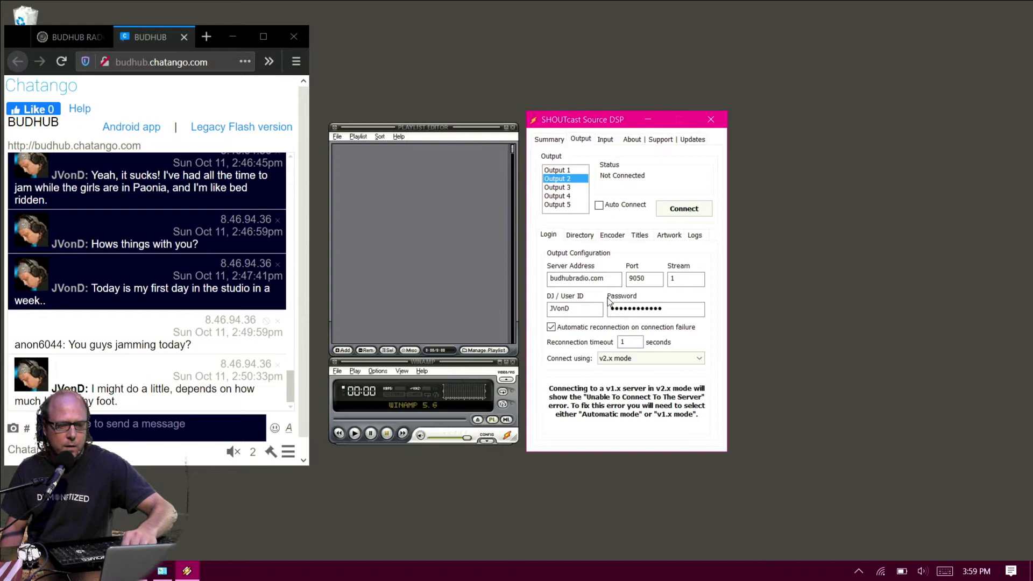
click(588, 237)
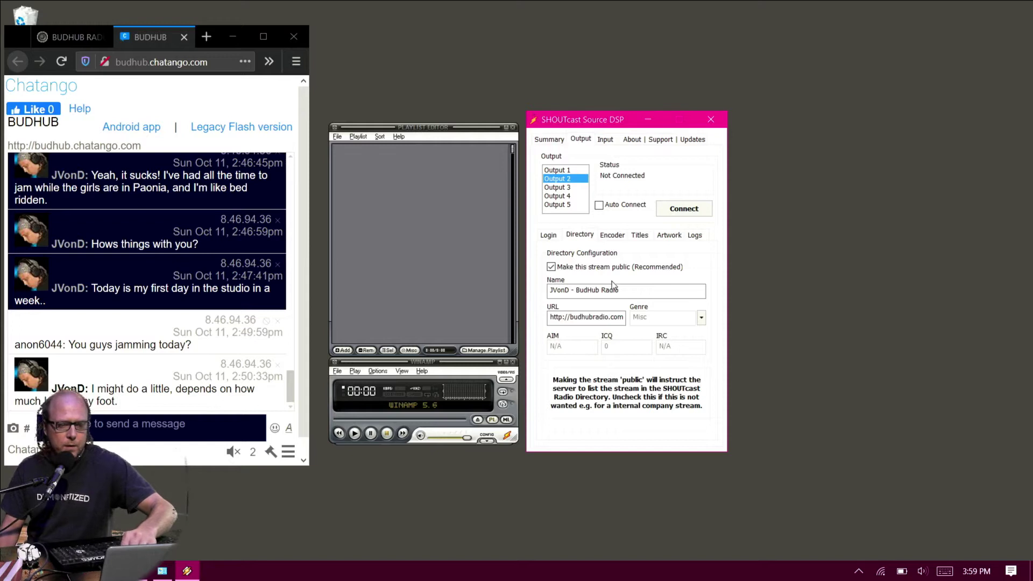
- Examine the available encoder types and bitrate settings for Output 2, keeping the existing choices
click(613, 237)
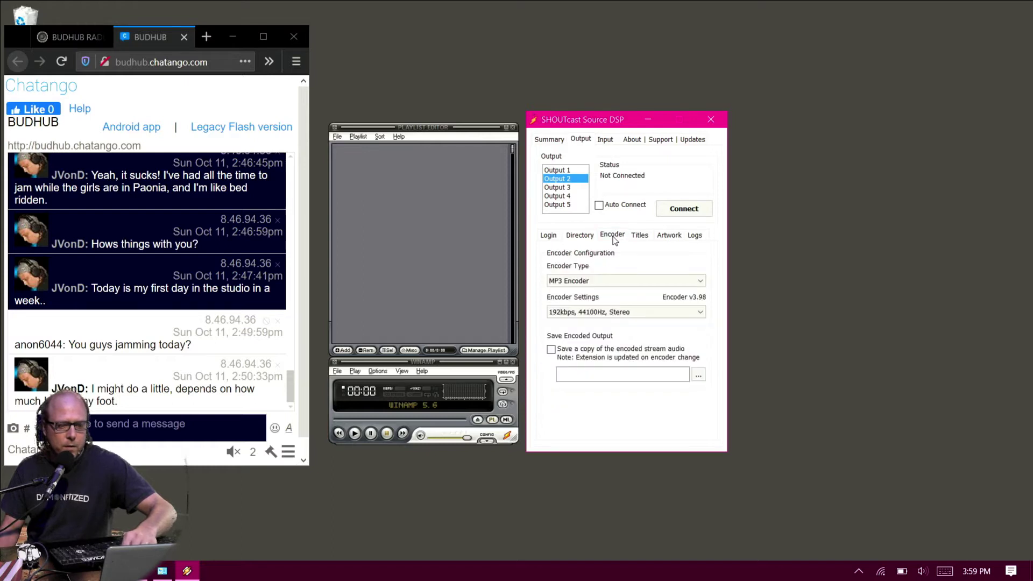
click(603, 284)
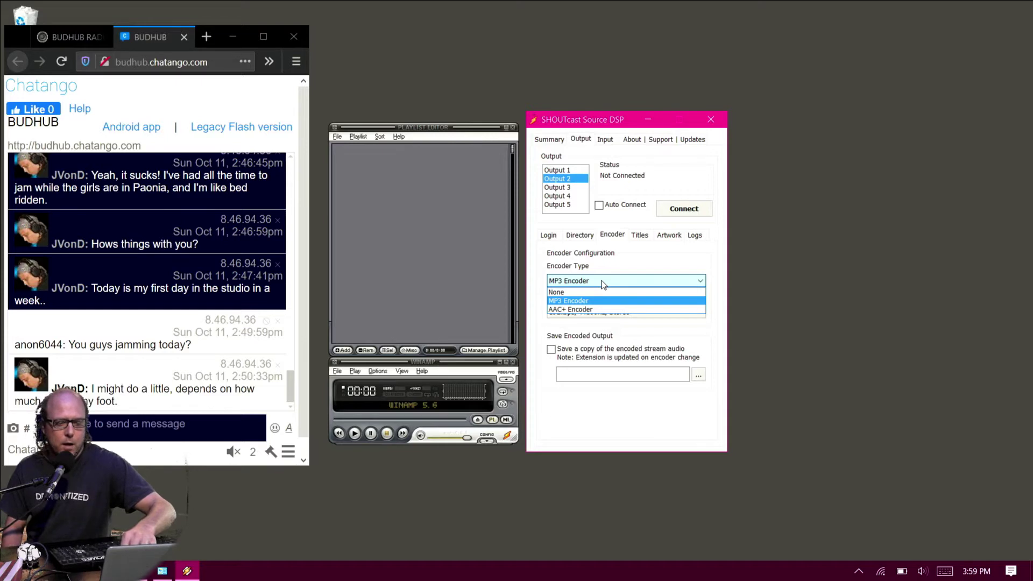
click(603, 284)
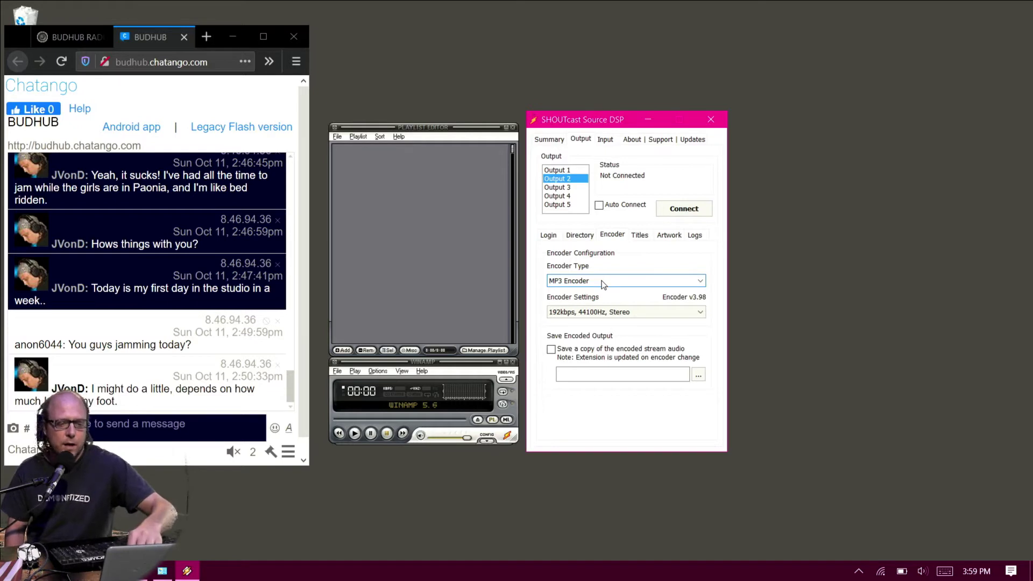
click(603, 284)
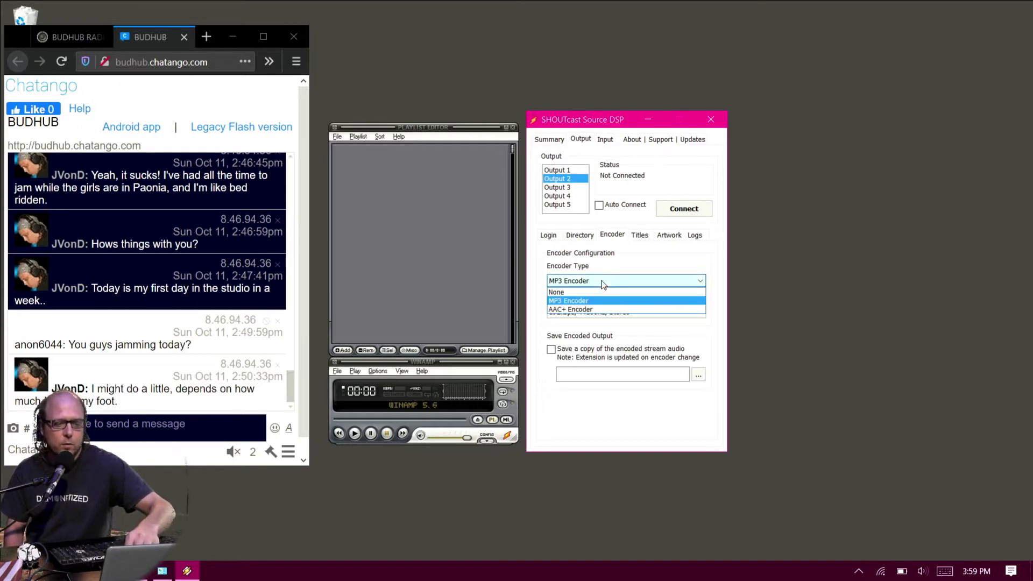
click(610, 266)
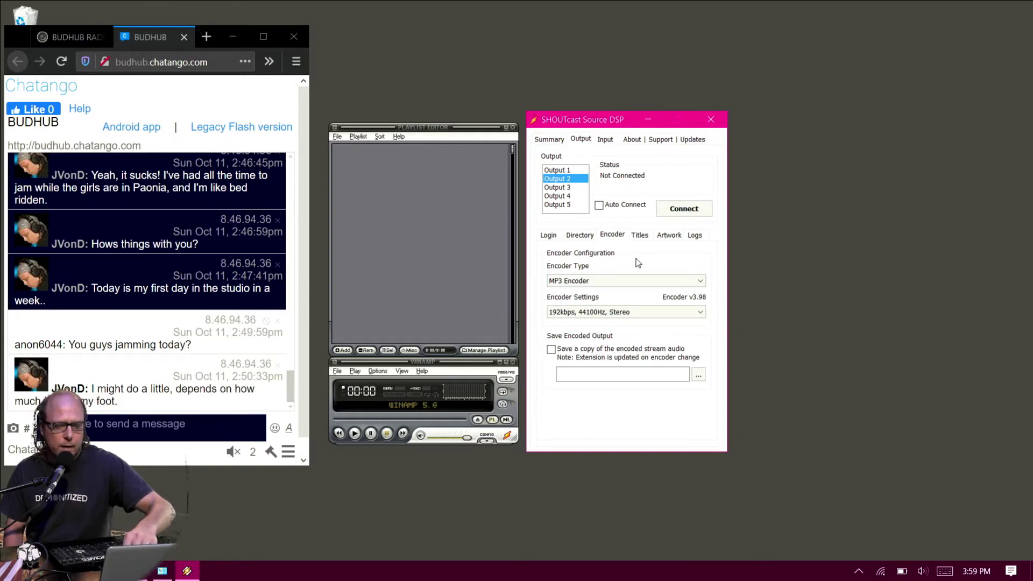
click(628, 312)
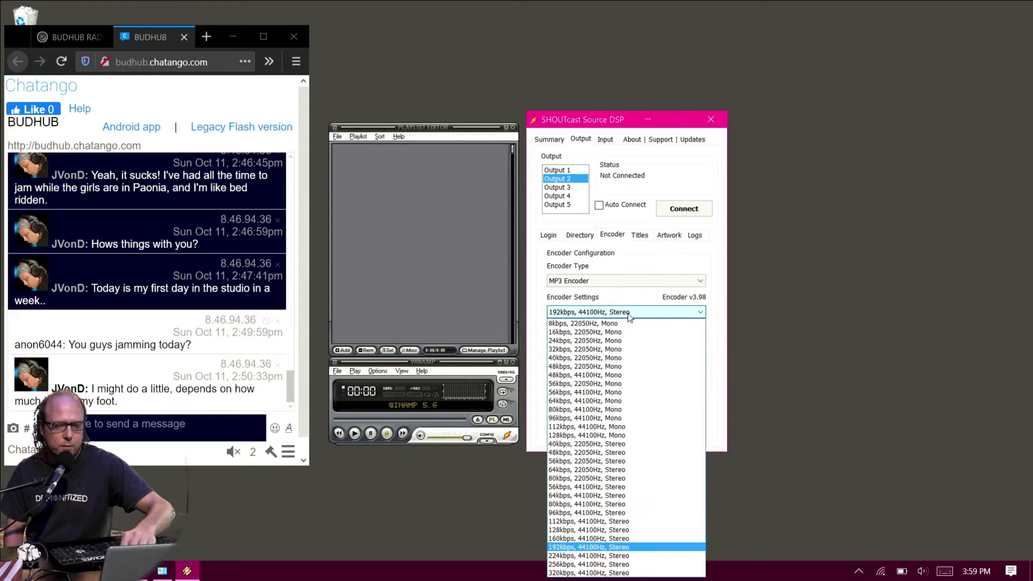
click(629, 315)
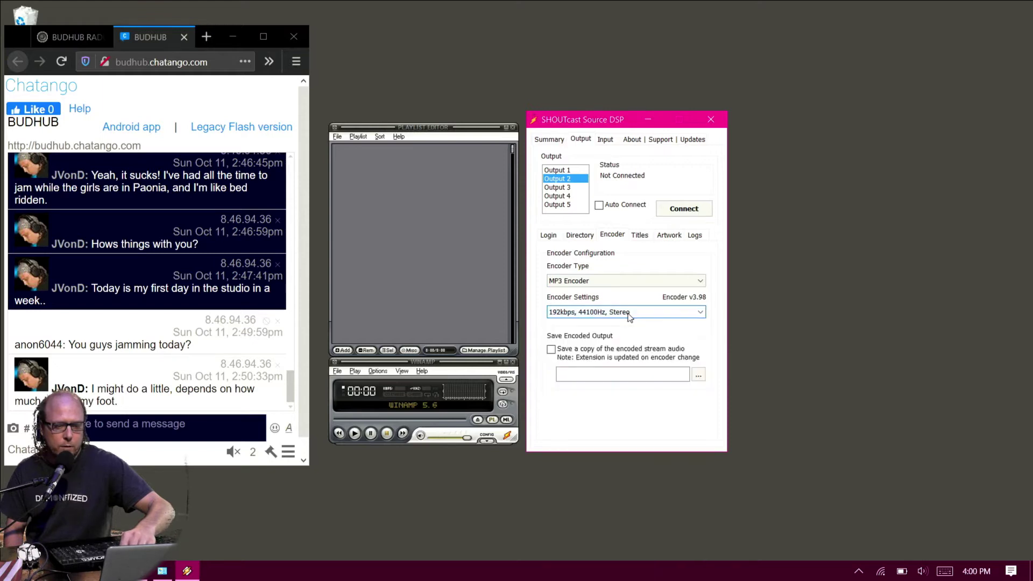
- Set the SHOUTcast input device to Soundcard Input
click(605, 140)
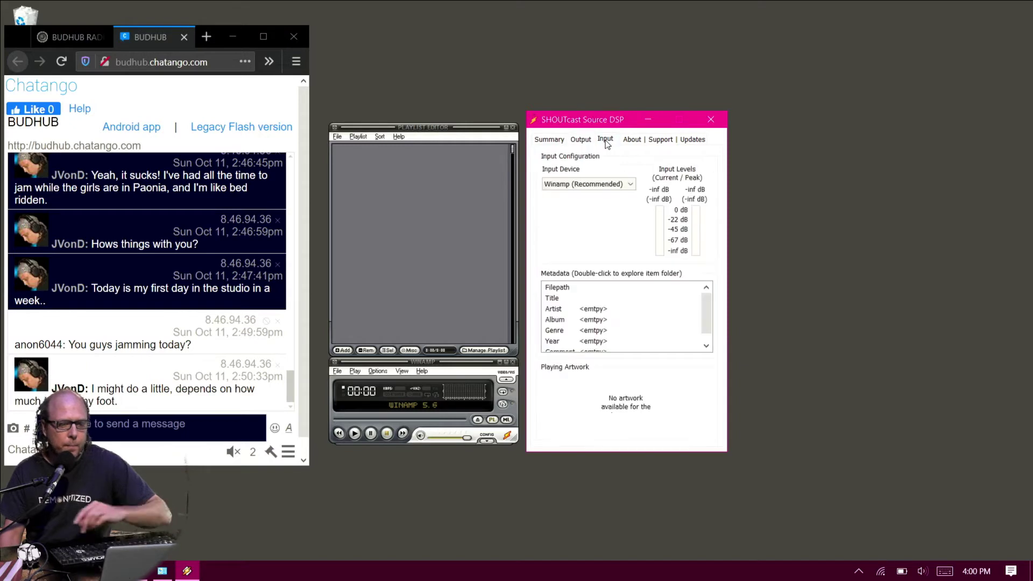
click(585, 186)
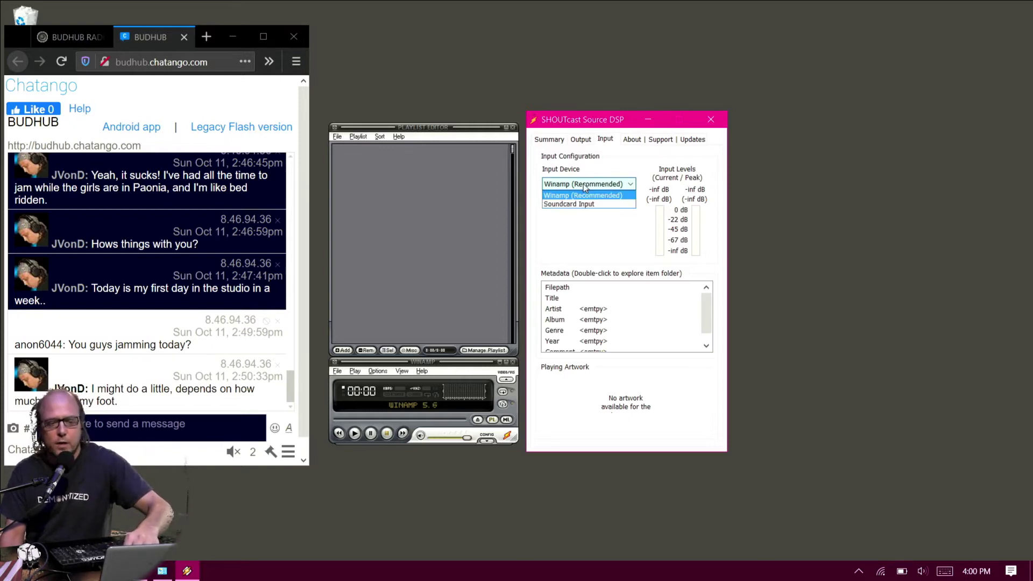
click(583, 204)
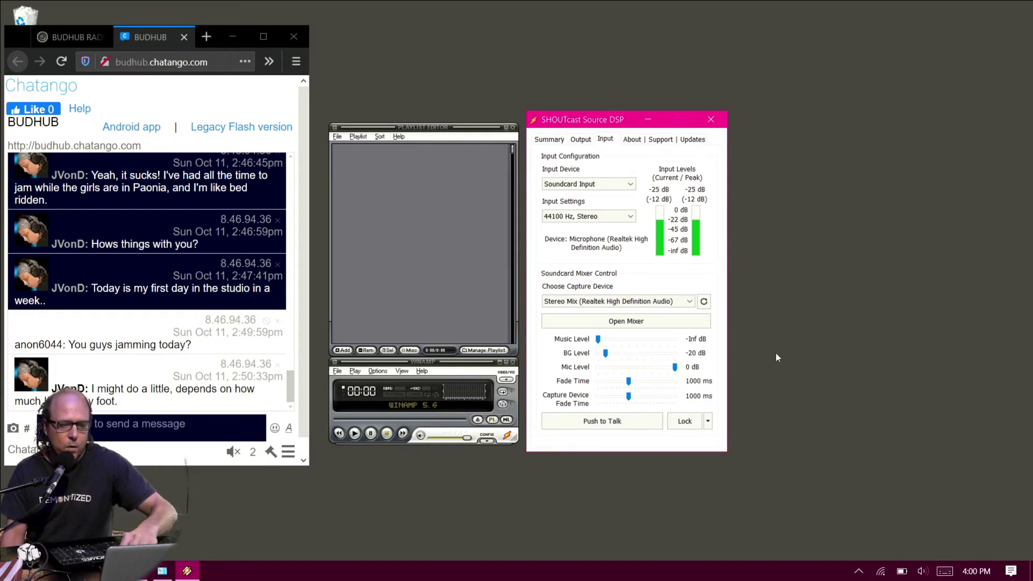
- Make Stereo Mix the default Windows recording device, and refresh the capture devices in SHOUTcast Source DSP
right_click(923, 571)
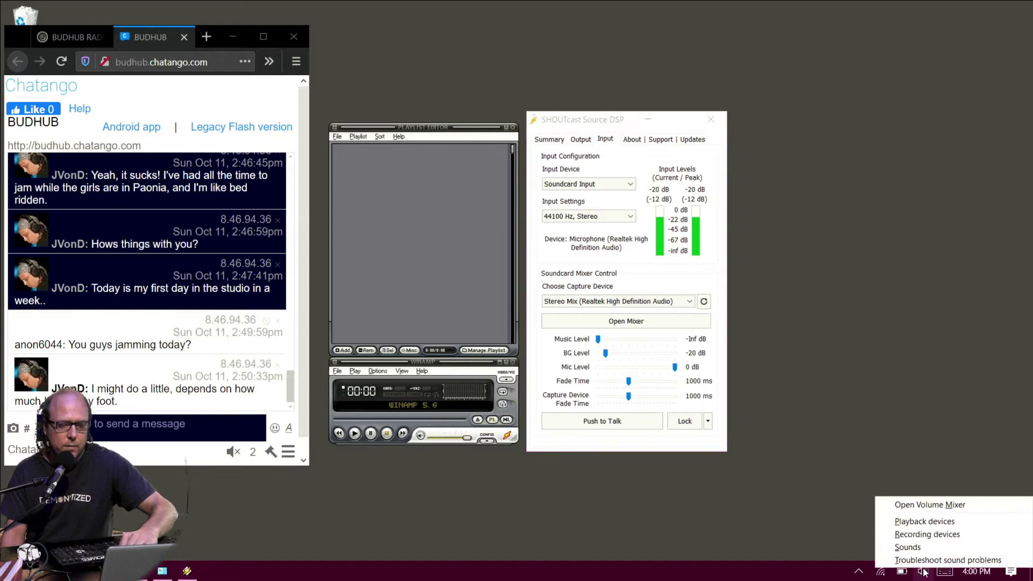
click(919, 535)
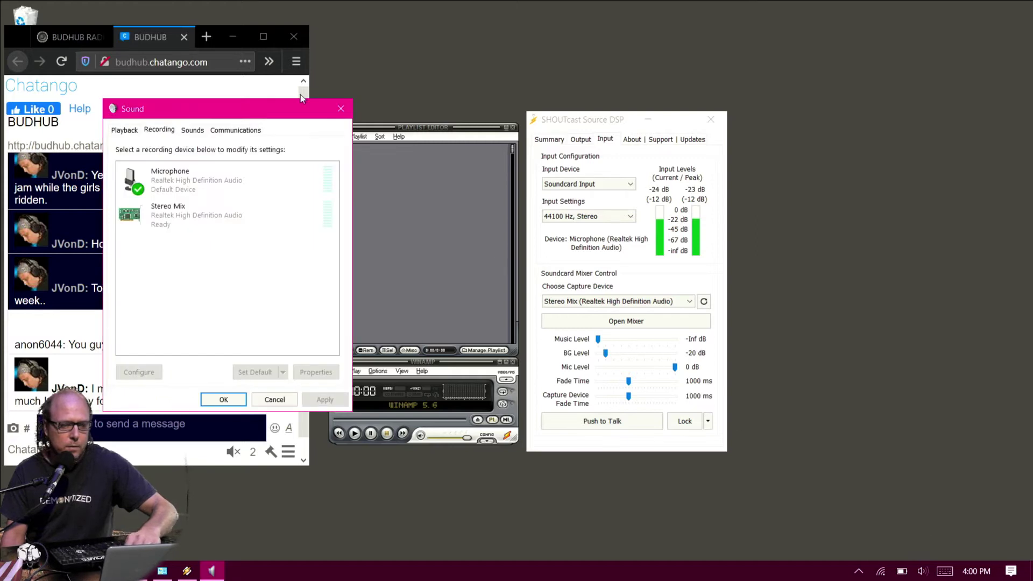
drag(282, 106, 936, 89)
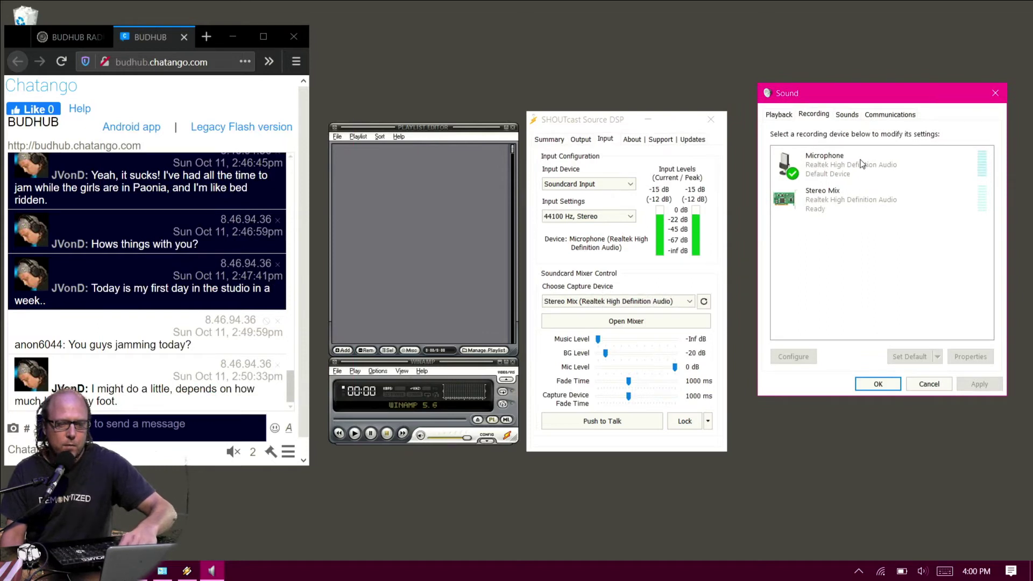
click(832, 206)
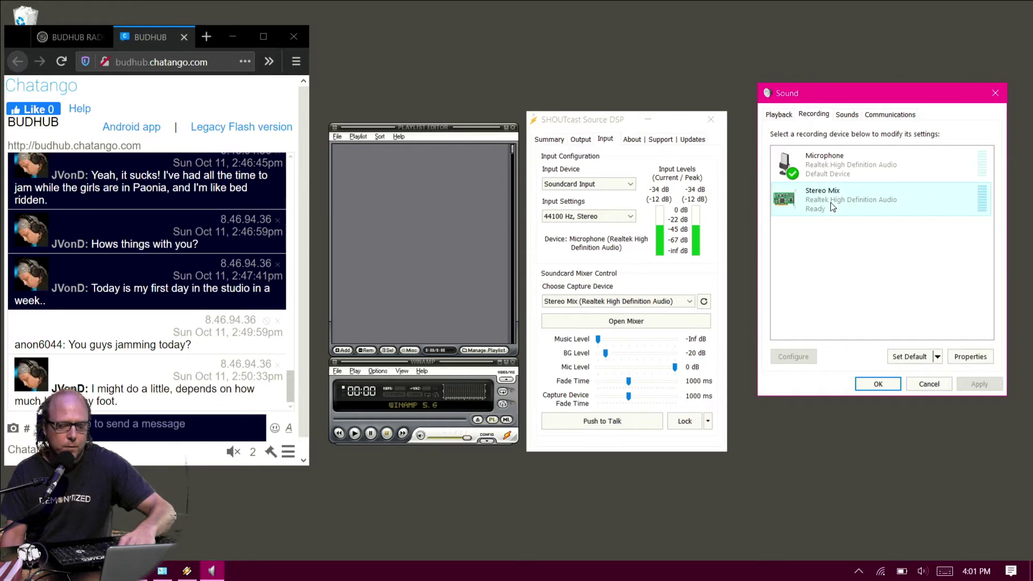
right_click(832, 206)
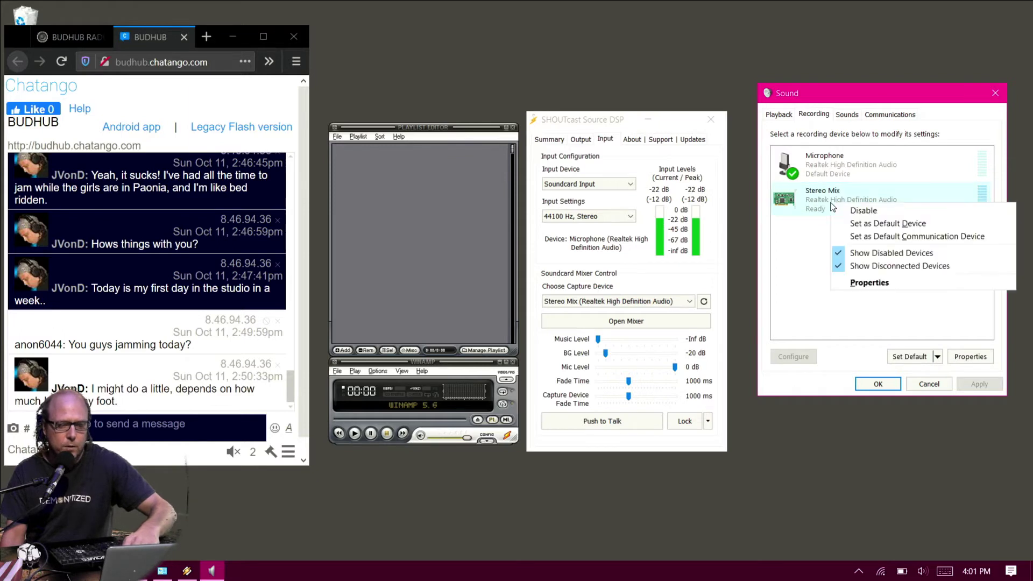
click(858, 223)
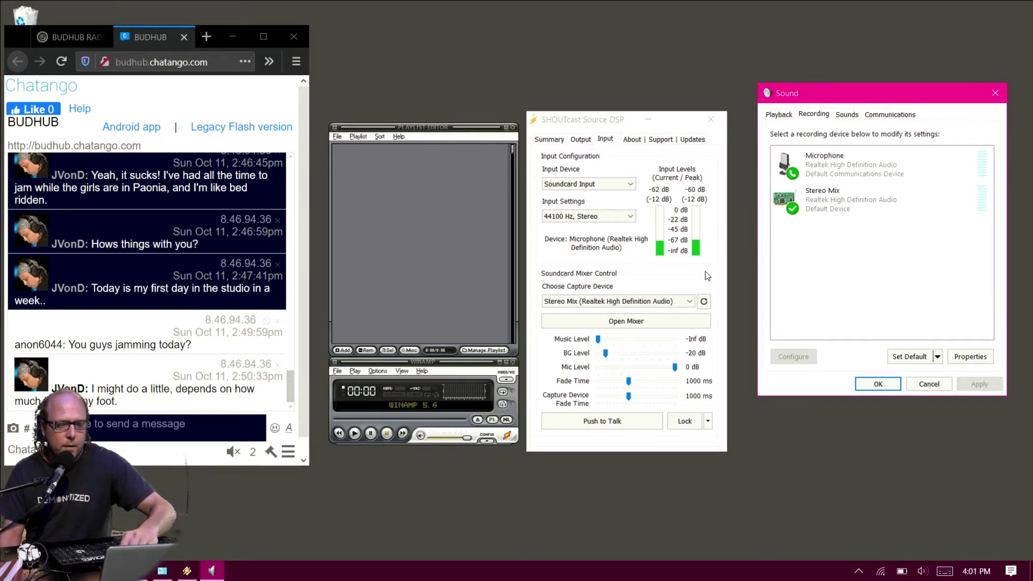
click(688, 272)
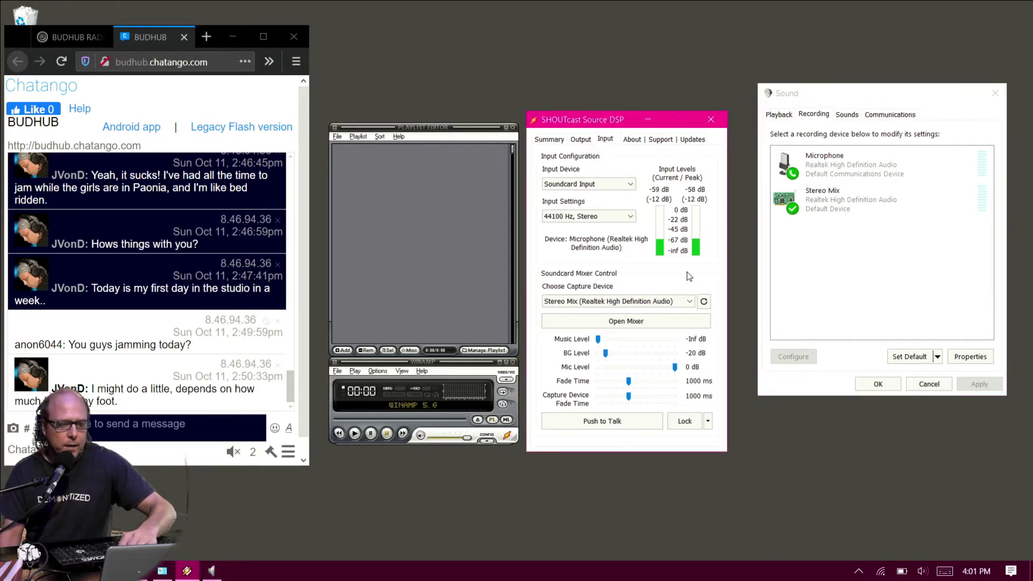
click(704, 301)
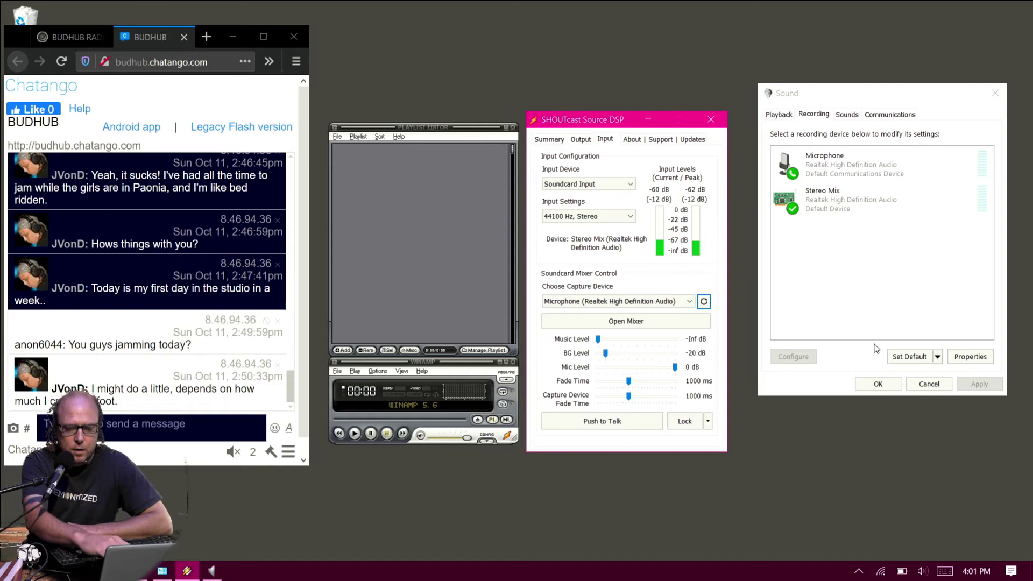
- Open the Windows Volume Mixer and lower the Speakers volume all the way to zero
right_click(918, 575)
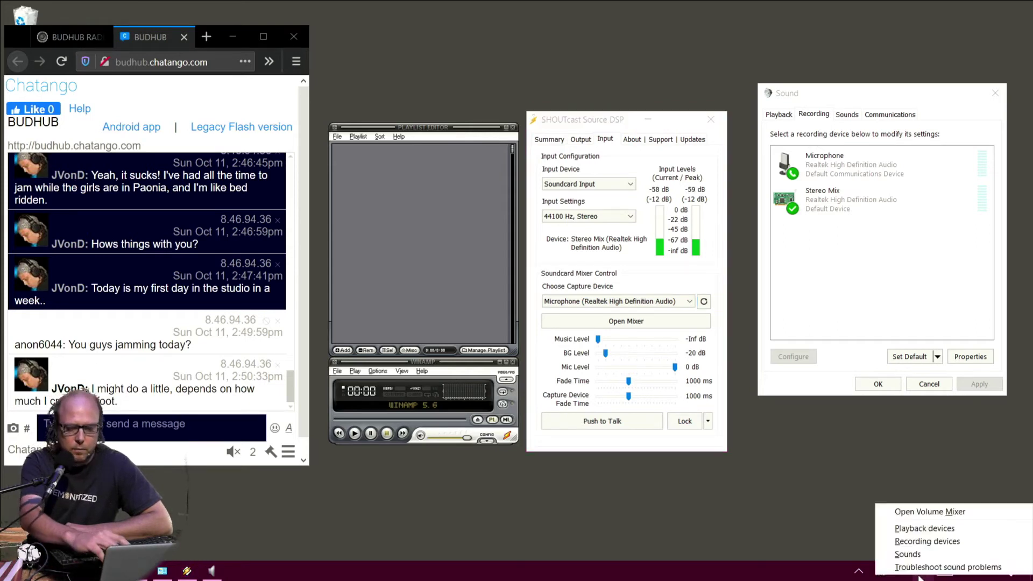
click(925, 511)
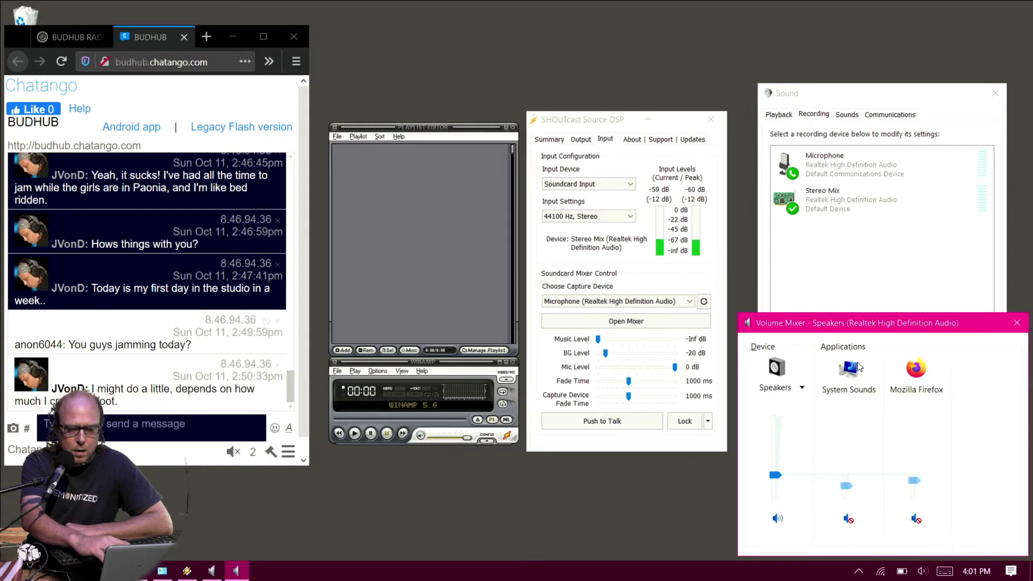
drag(854, 329, 846, 300)
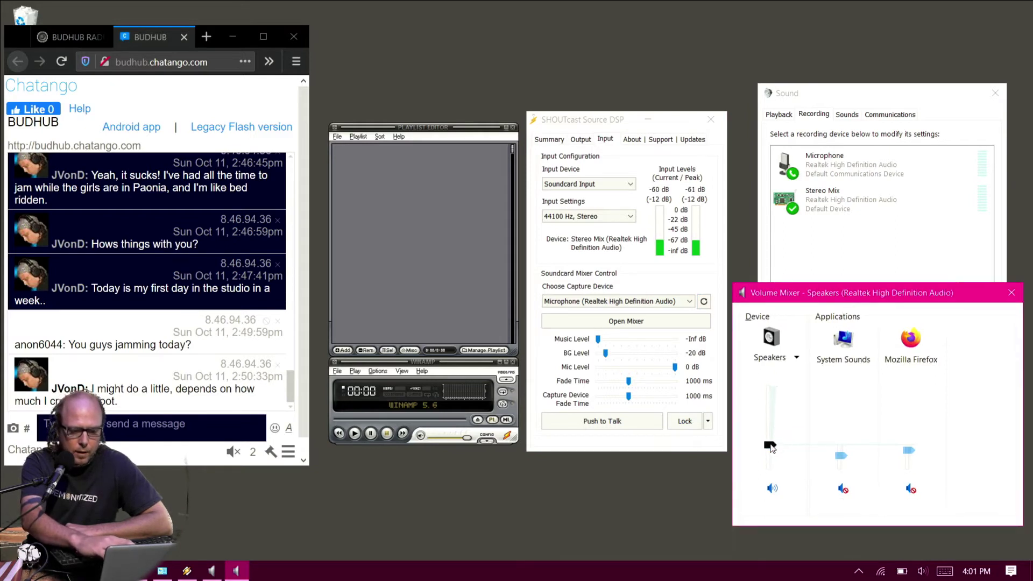
drag(770, 447, 773, 480)
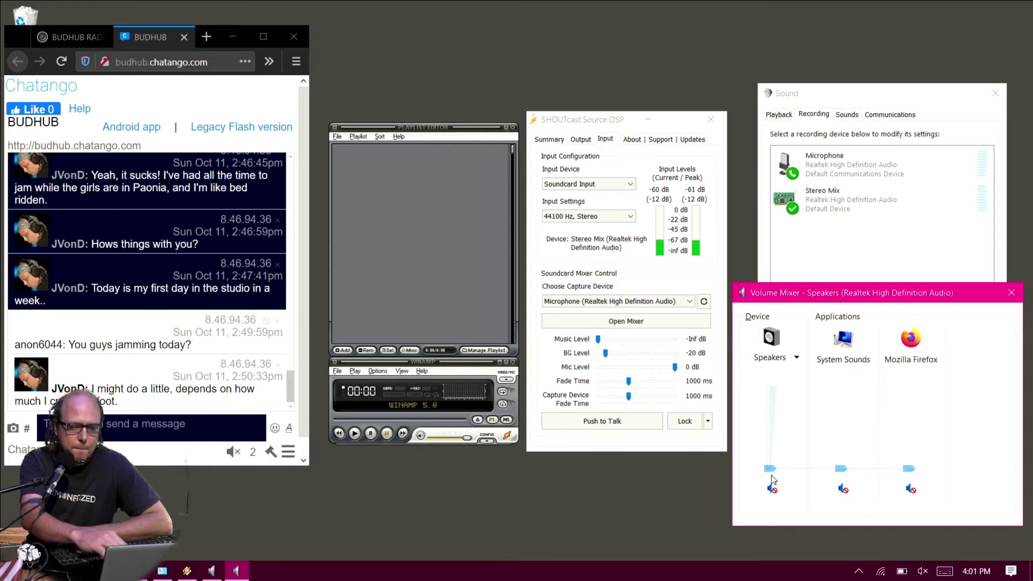
- Enable listening to the Microphone recording device through the Default Playback Device and apply the change
click(849, 169)
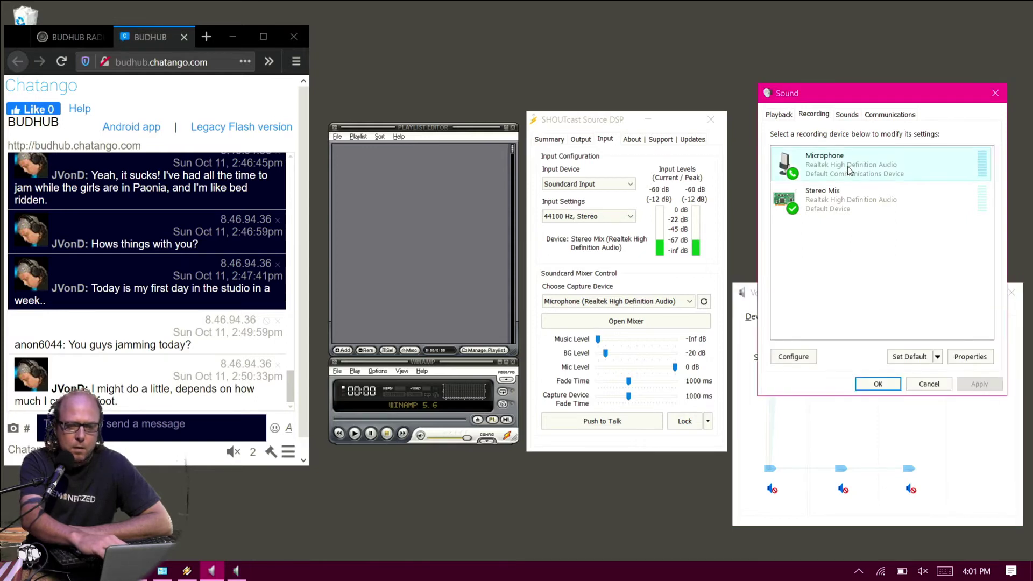
double_click(849, 170)
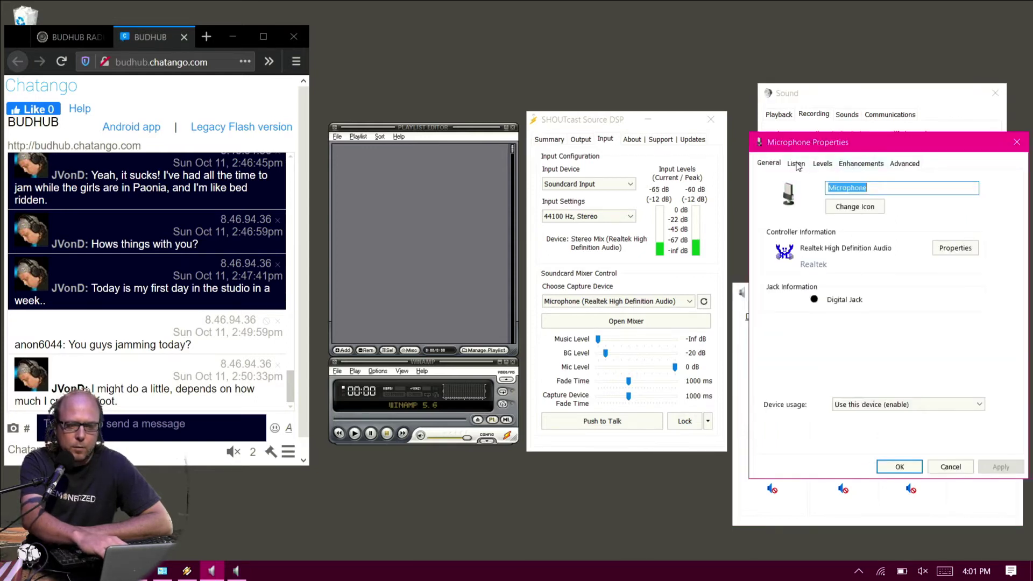
click(796, 164)
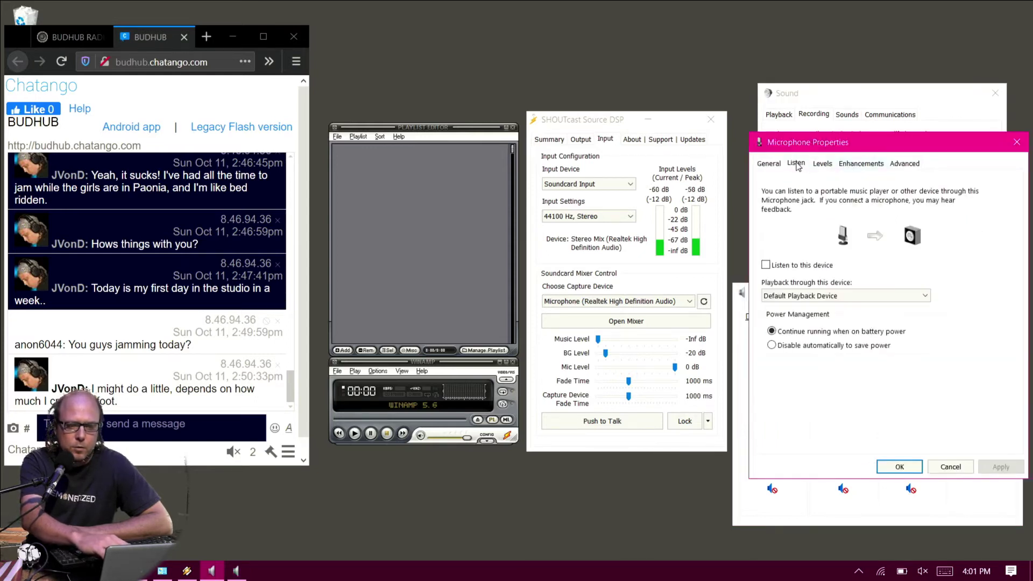
click(766, 265)
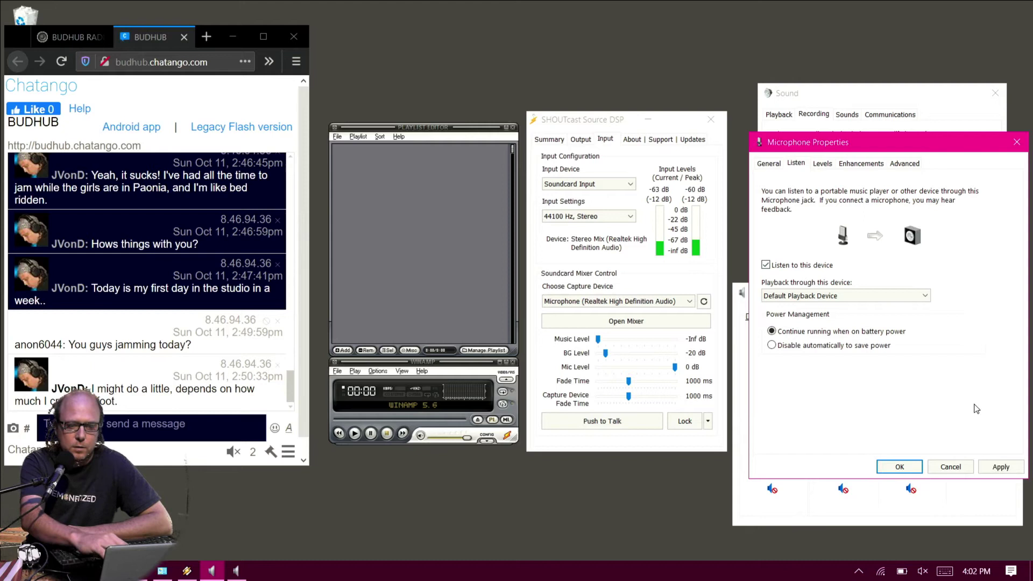
click(999, 468)
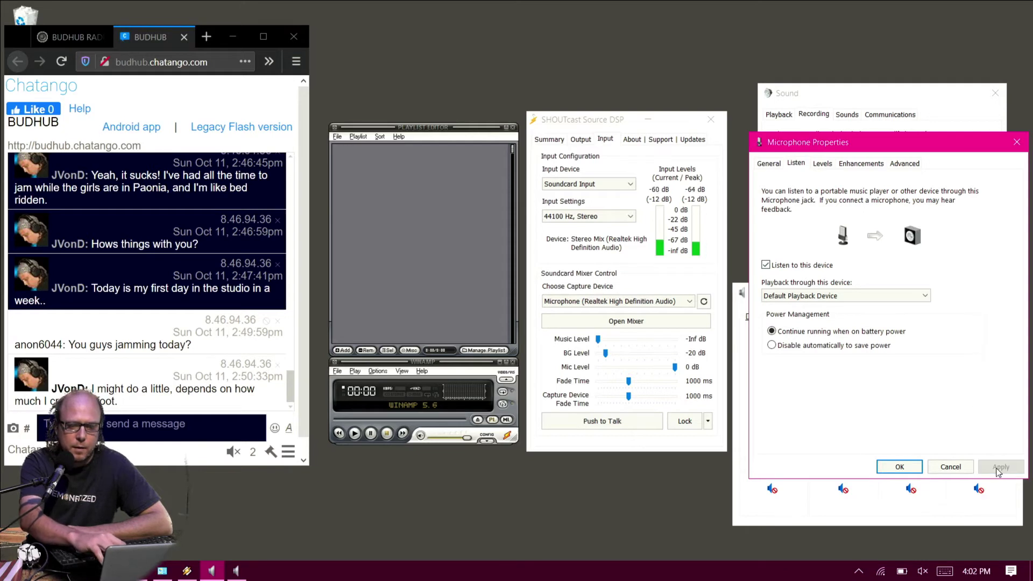
click(899, 467)
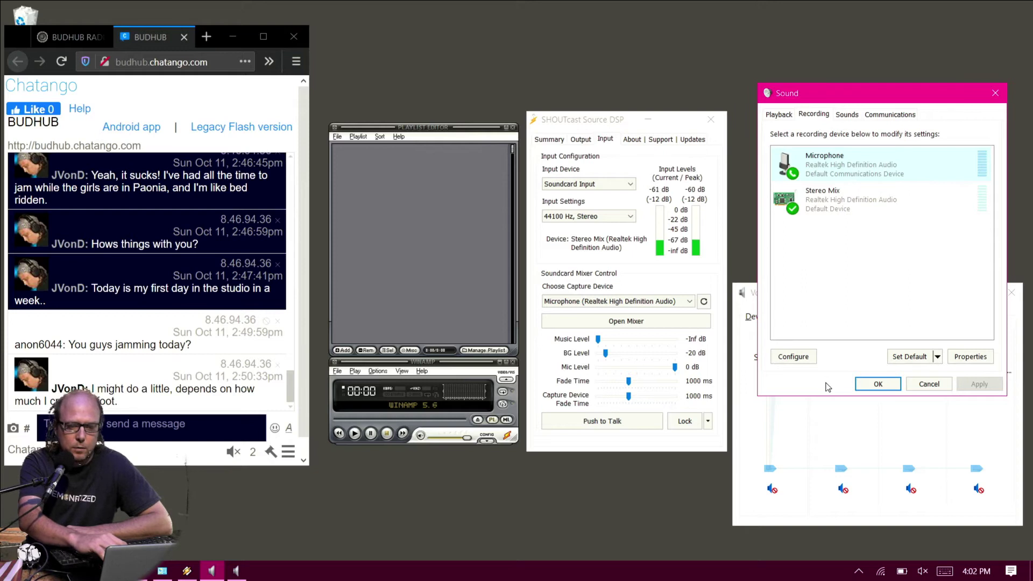
- Set the Microphone recording level to 0 in the device's properties
double_click(842, 164)
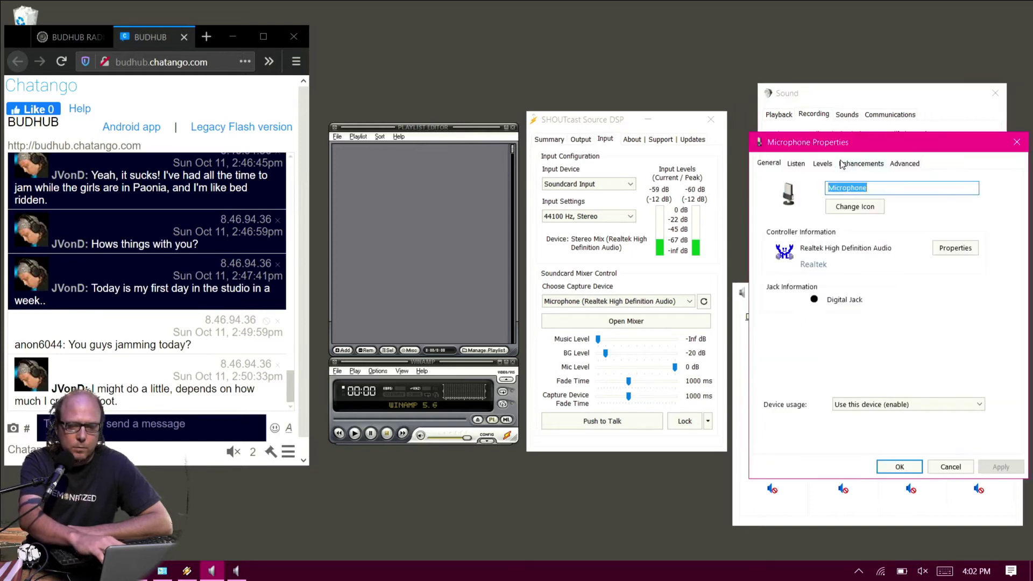
click(826, 165)
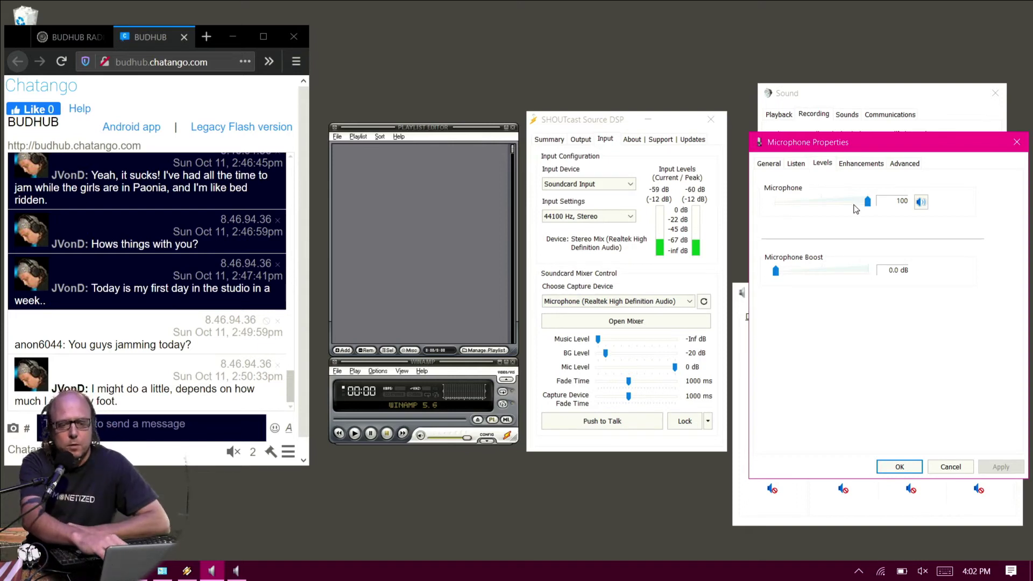
drag(866, 204, 750, 223)
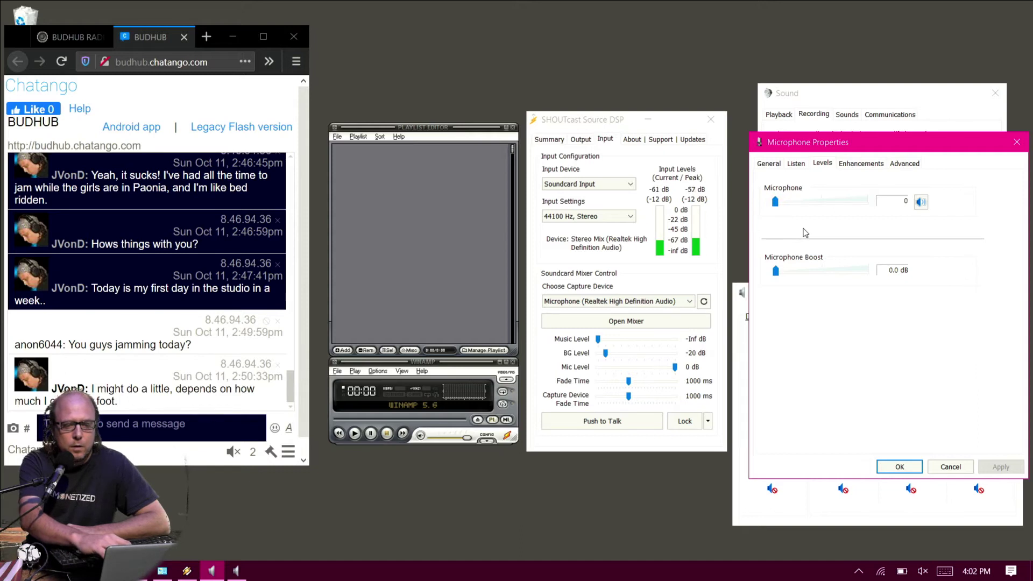
- Raise the Speakers volume in the Volume Mixer to a little over a quarter of its range
click(744, 293)
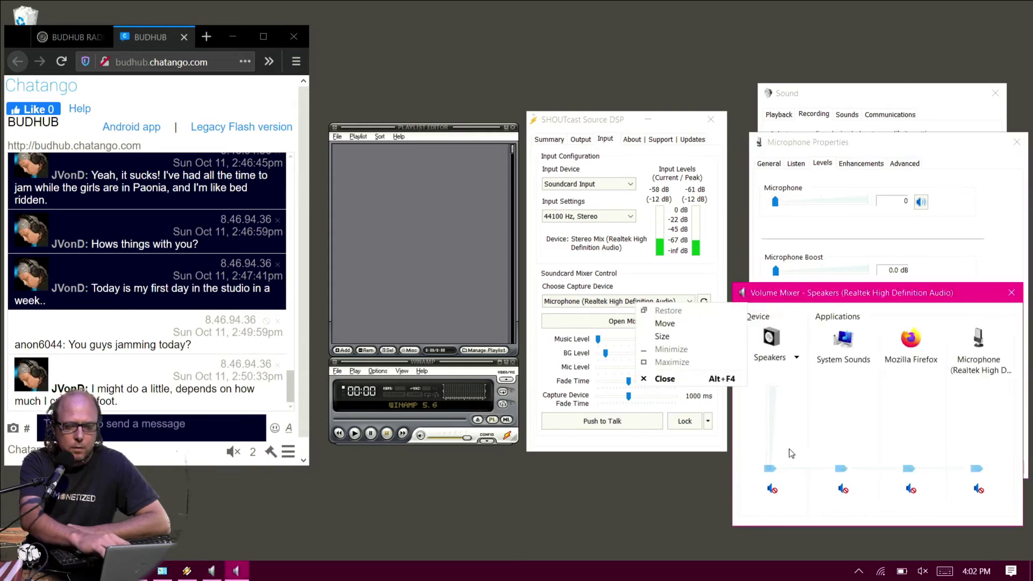
click(771, 471)
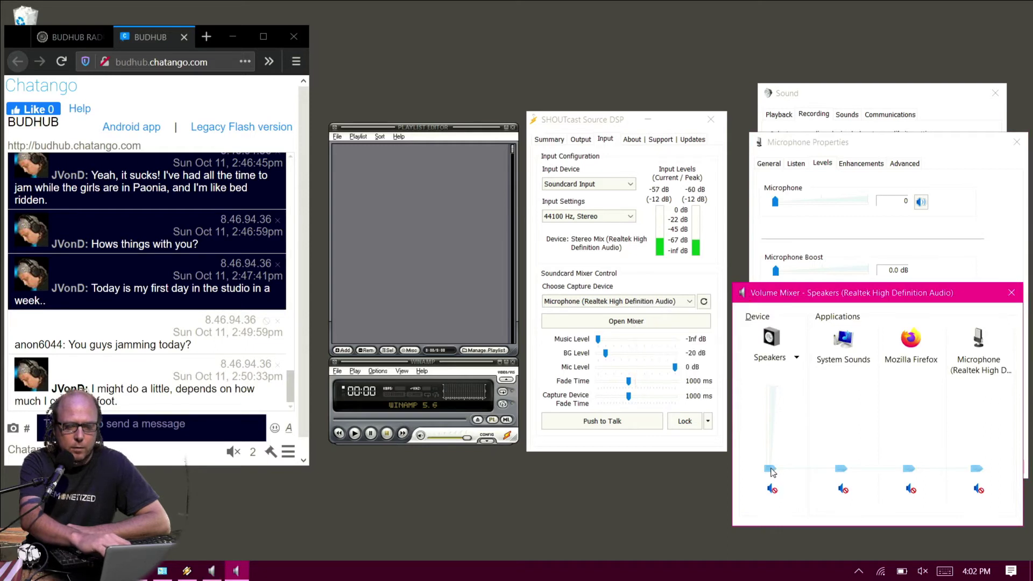
drag(770, 468, 770, 445)
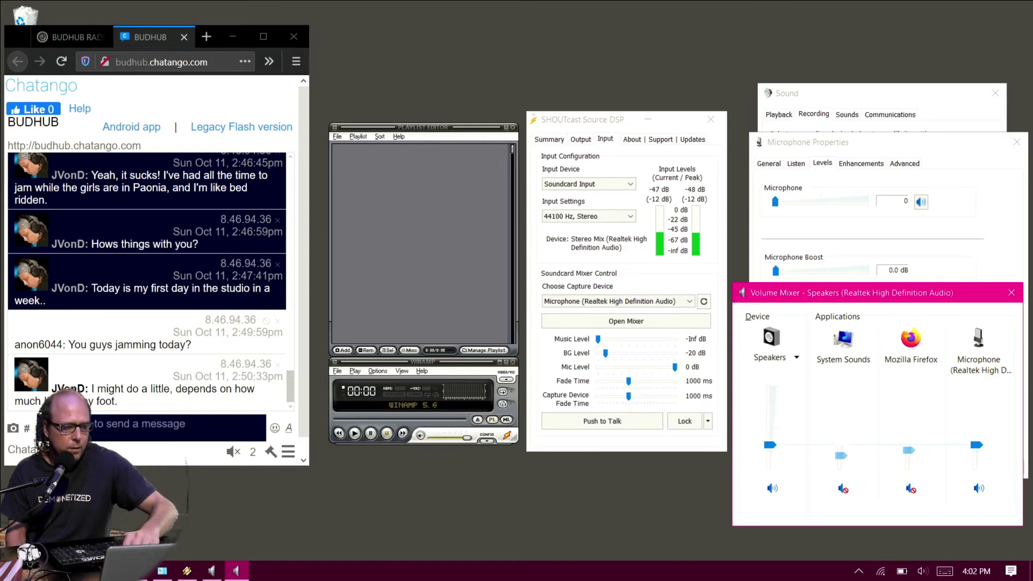
- Add JVonD_DemoTape2020_02_BlownOutToSea.mp3 from the Music folder to the Winamp playlist, start playing it, and put the file window away
key(super+e)
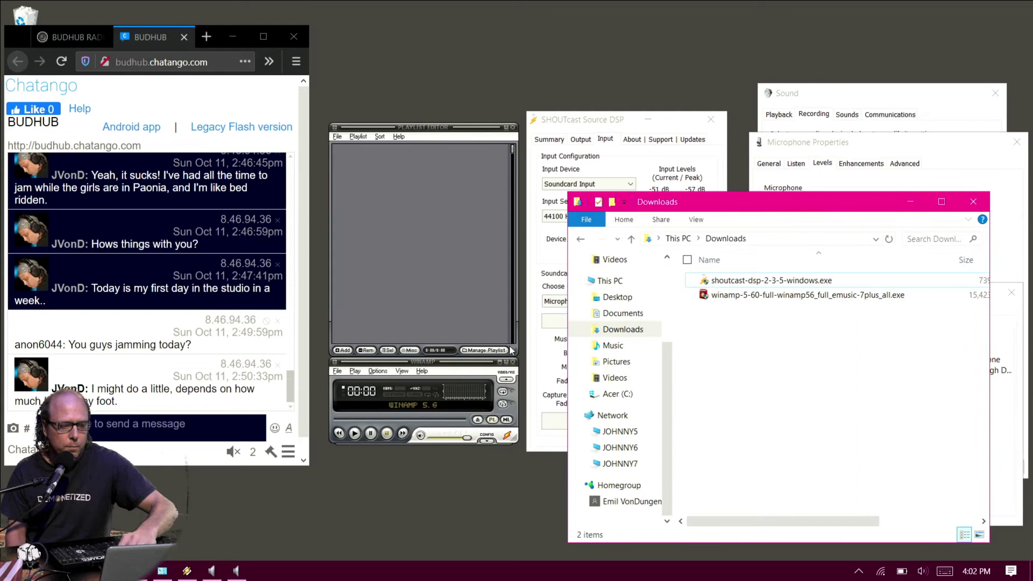
click(607, 345)
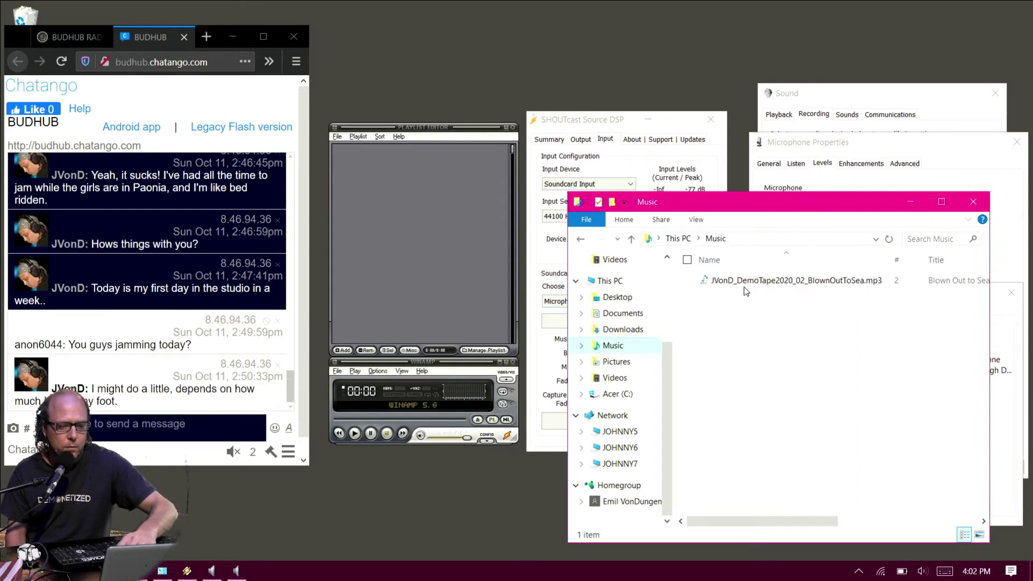
drag(744, 281, 475, 243)
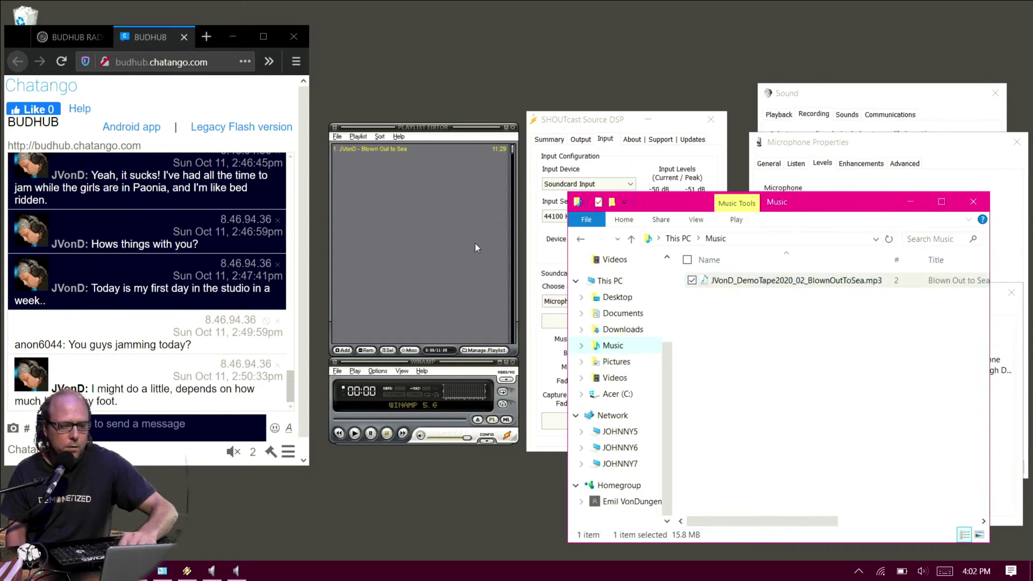
double_click(402, 147)
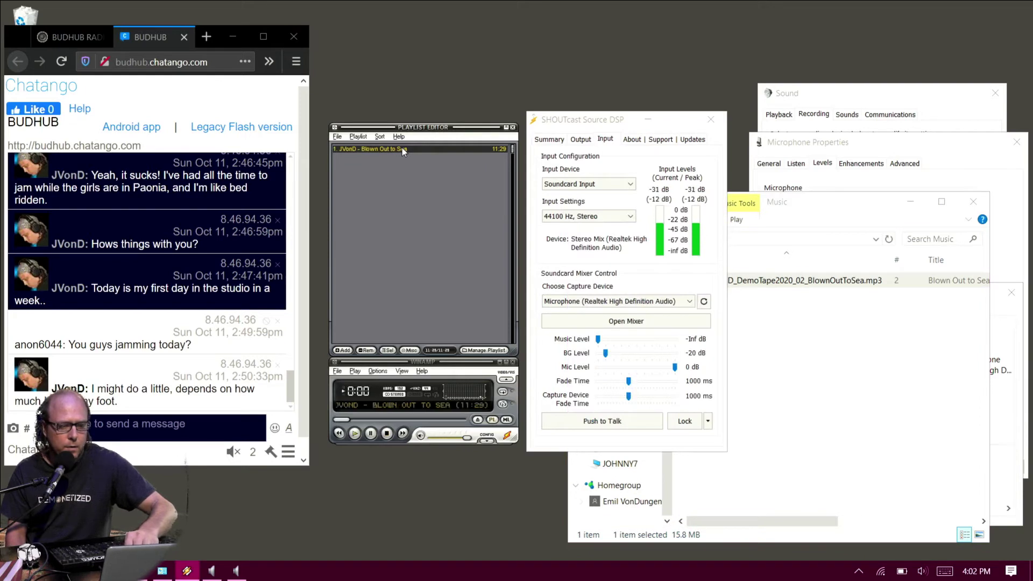
click(913, 207)
click(911, 205)
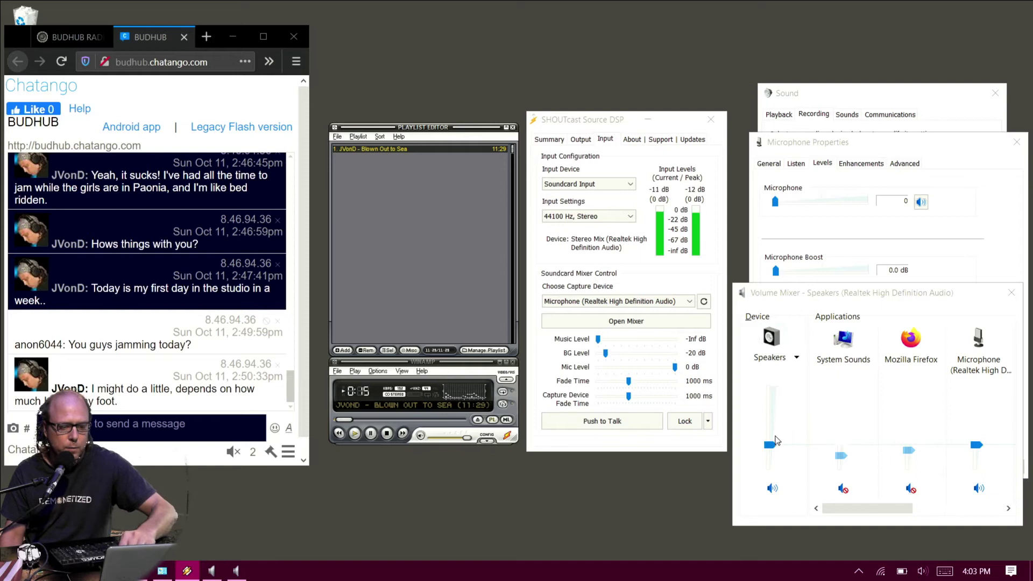
- Nudge the Speakers volume up slightly and bring the Winamp channel into view in the Volume Mixer
mouse_move(772, 450)
mouse_down()
mouse_move(772, 425)
mouse_move(772, 469)
mouse_move(775, 450)
mouse_up()
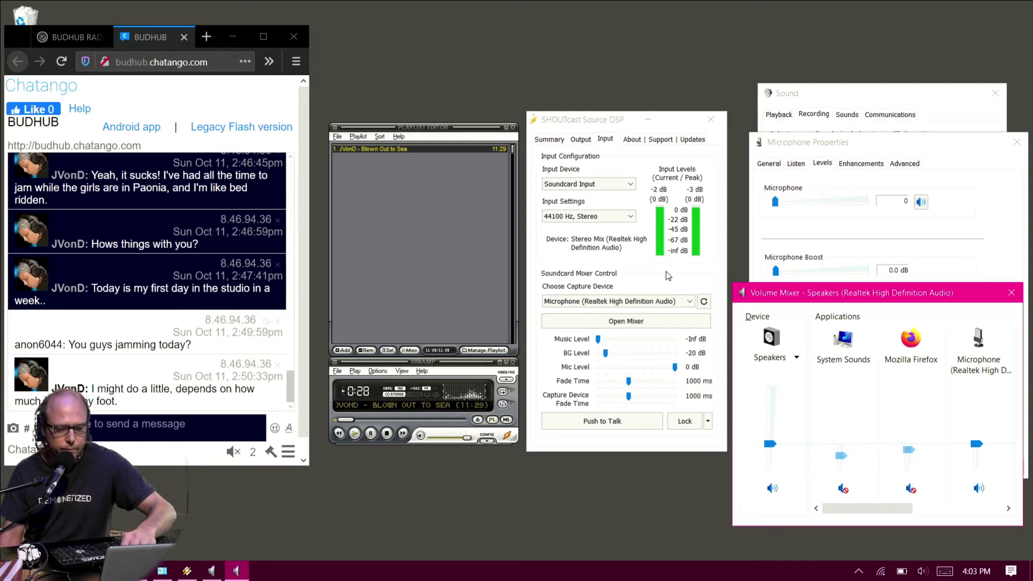
click(661, 289)
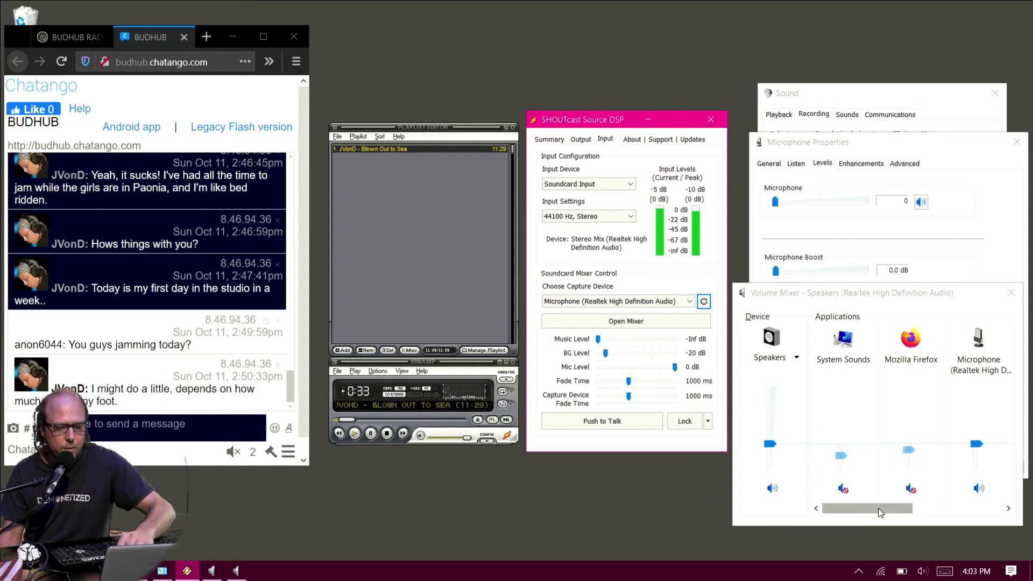
drag(888, 509, 981, 509)
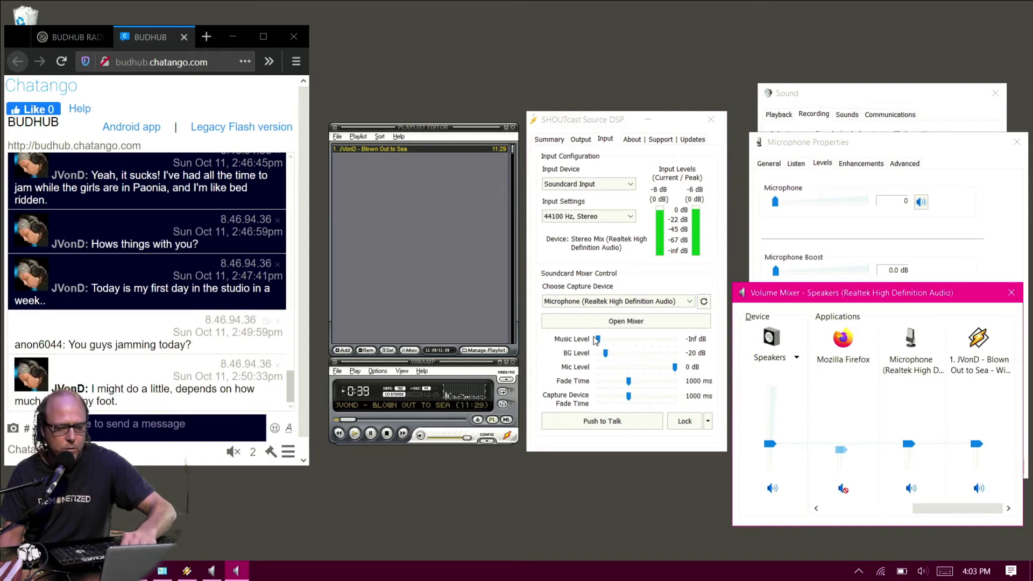
- Raise the SHOUTcast soundcard mixer's Music Level to 0 dB, keeping BG Level at -20 dB and Mic Level at 0 dB
drag(597, 340, 677, 348)
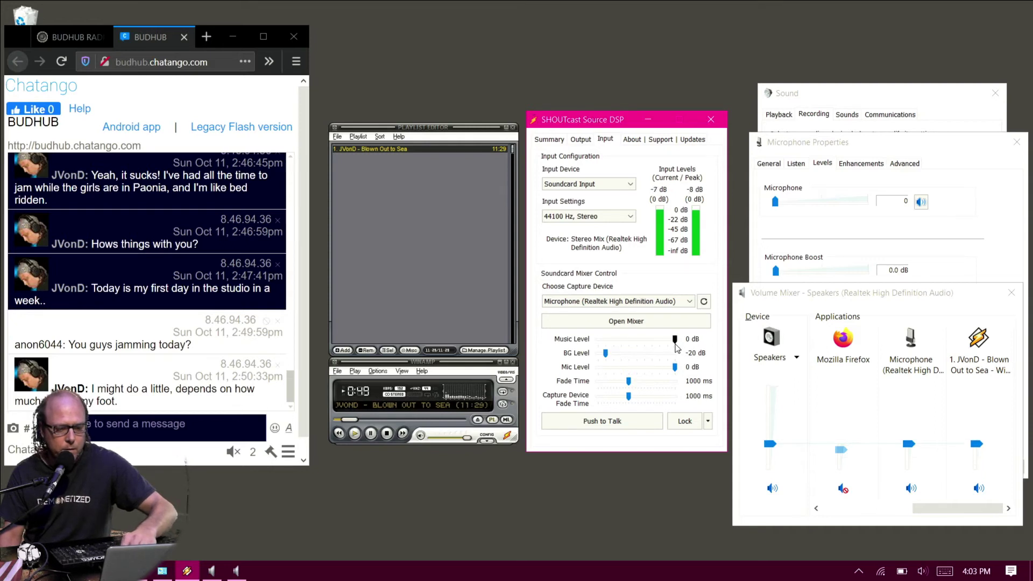
click(605, 353)
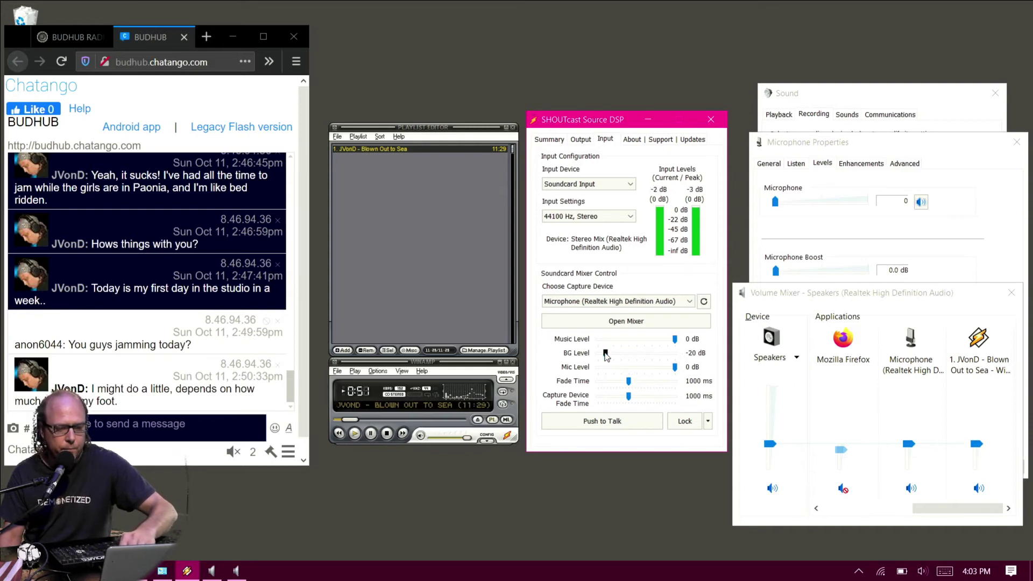
click(673, 368)
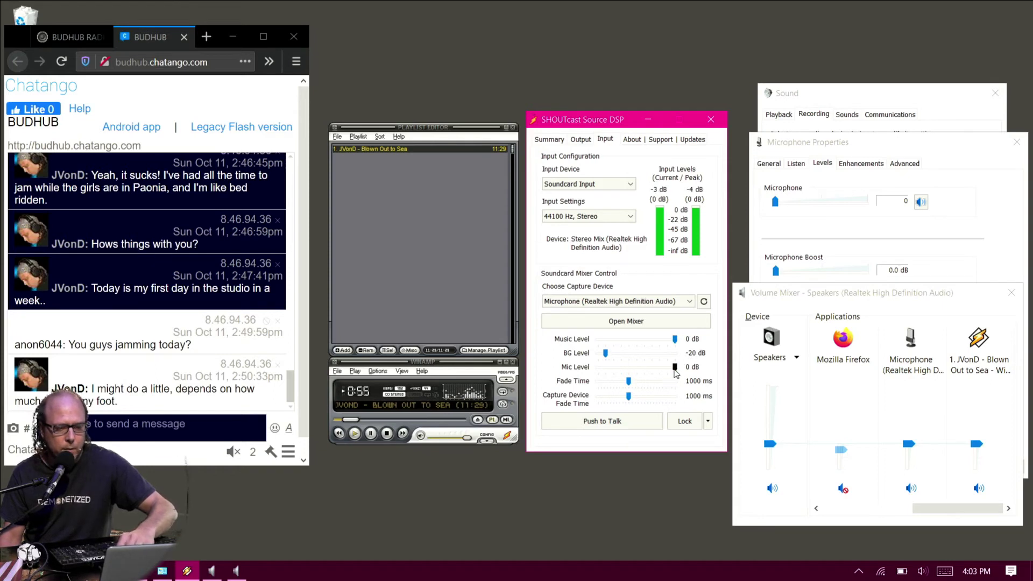
click(605, 352)
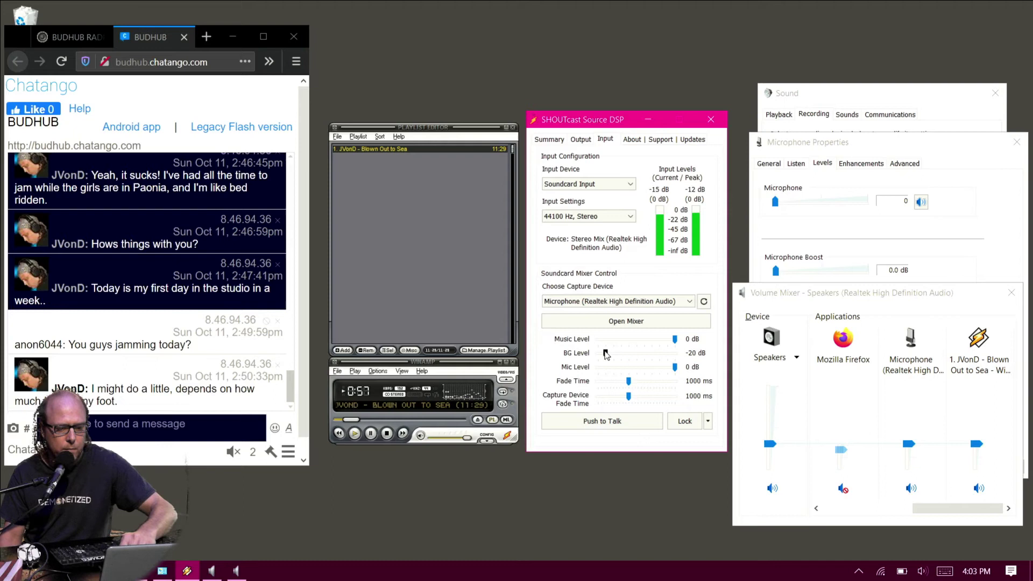
- Test the Push to Talk lock by switching it on and off, and leave it locked on
click(685, 423)
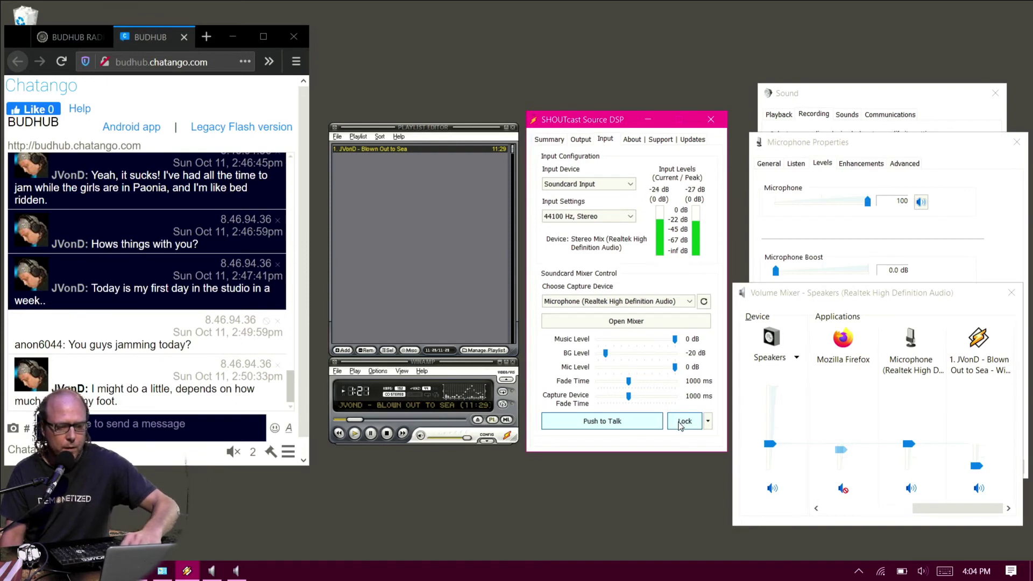
click(683, 421)
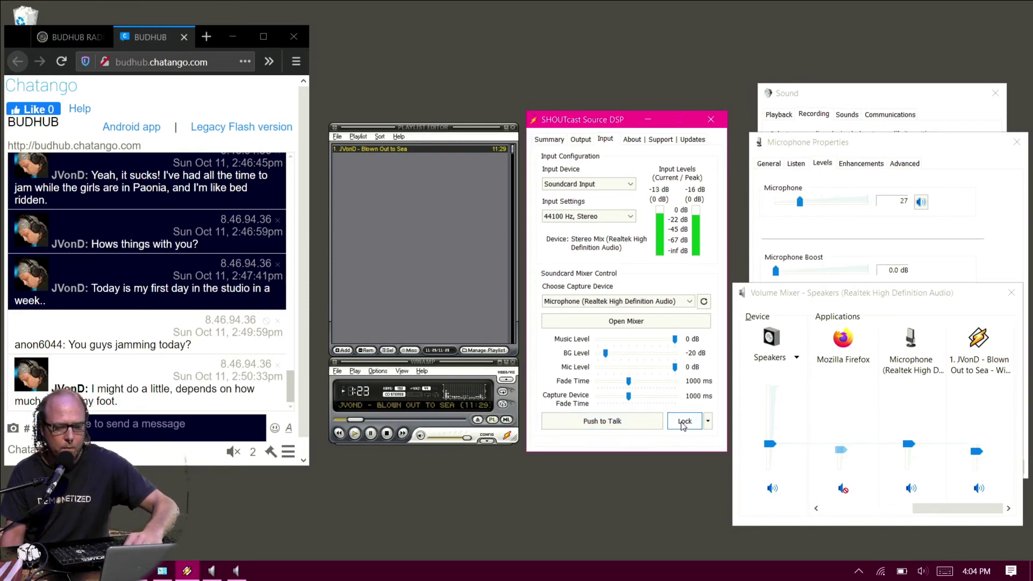
click(683, 422)
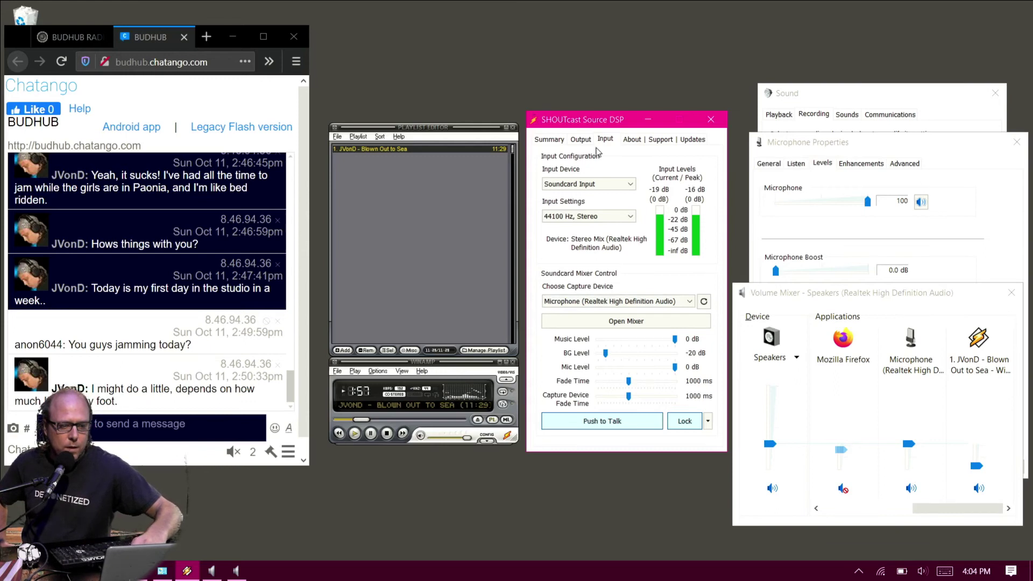
- Connect Output 2 to the SHOUTcast server and check the stream status in the summary
click(581, 140)
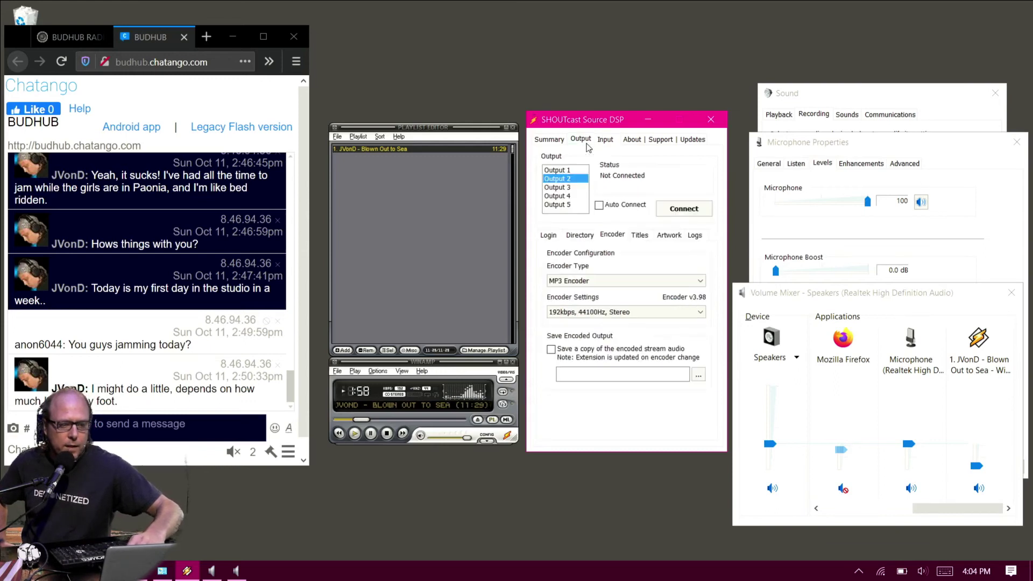
click(682, 209)
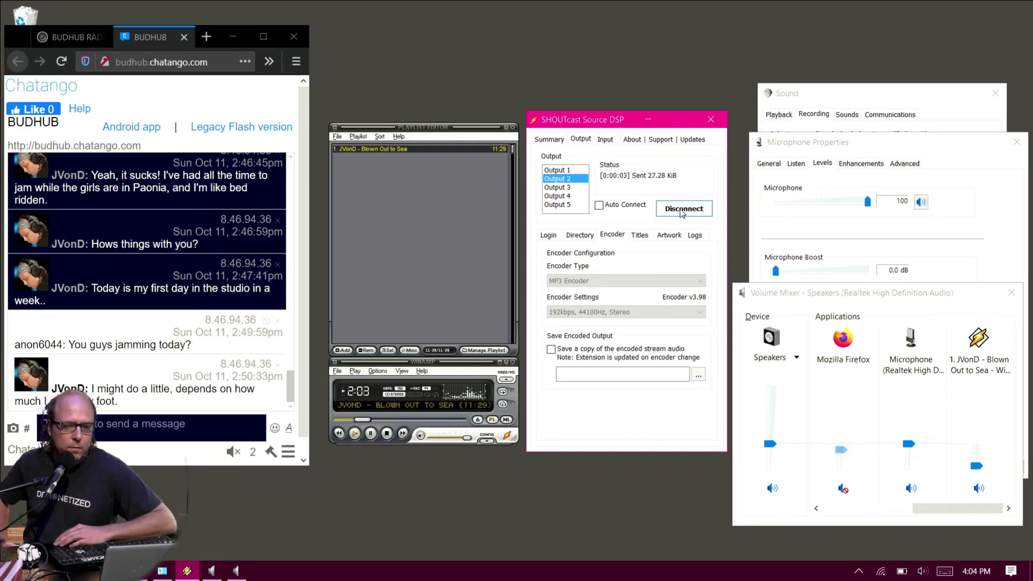
click(552, 142)
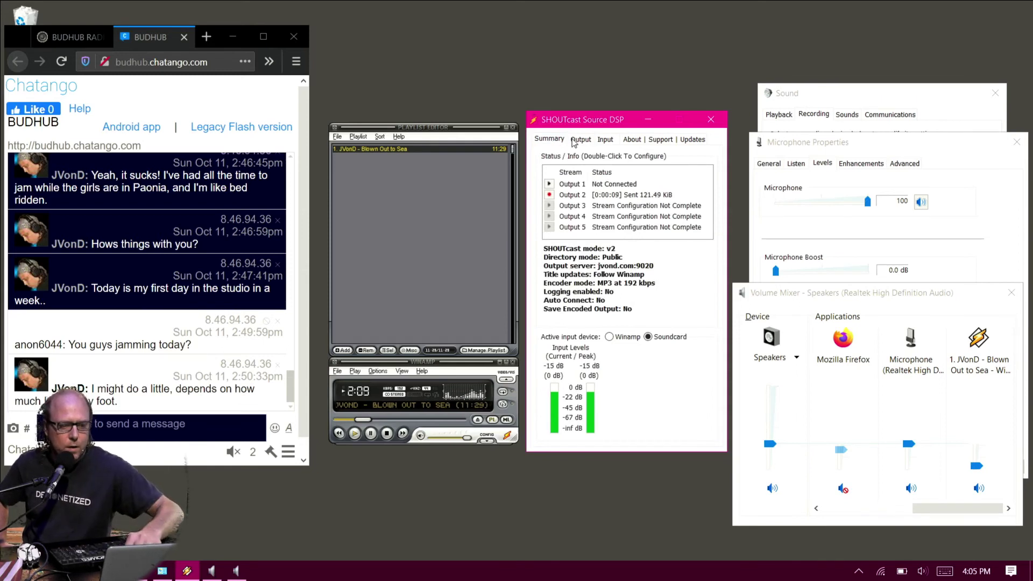
- Toggle the Push to Talk lock off and on twice during the live stream, leaving it engaged
click(606, 140)
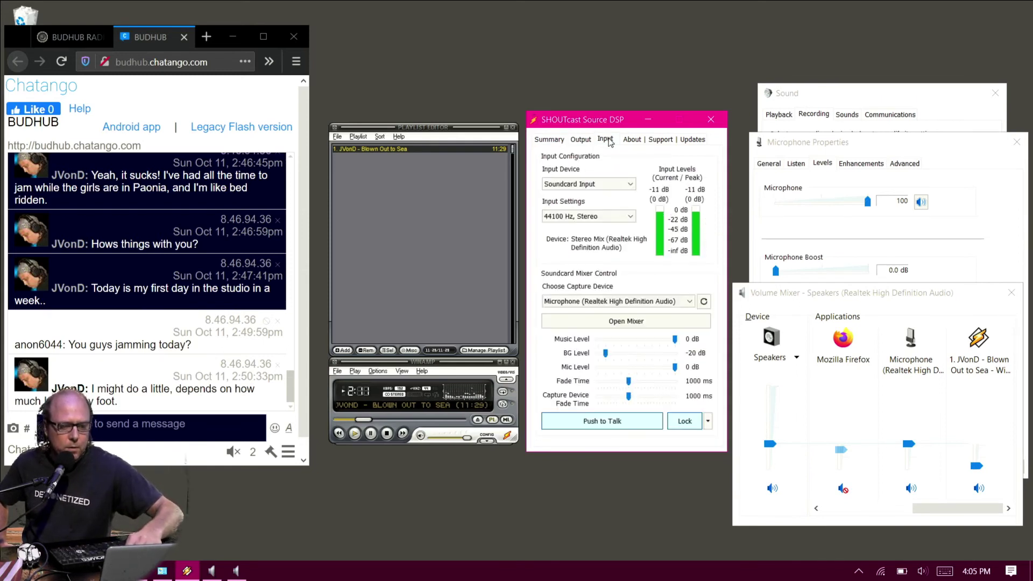
click(686, 427)
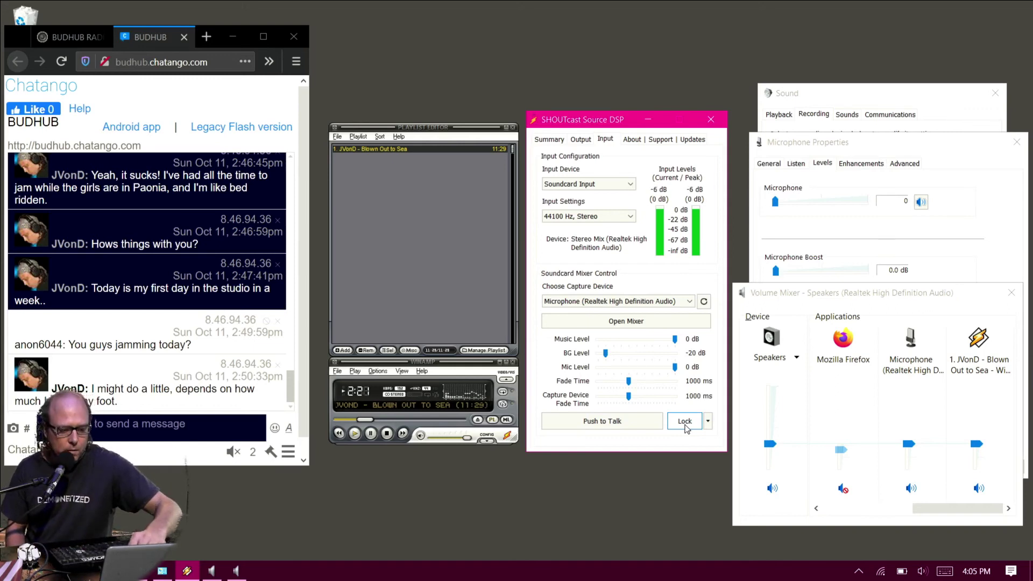
click(684, 425)
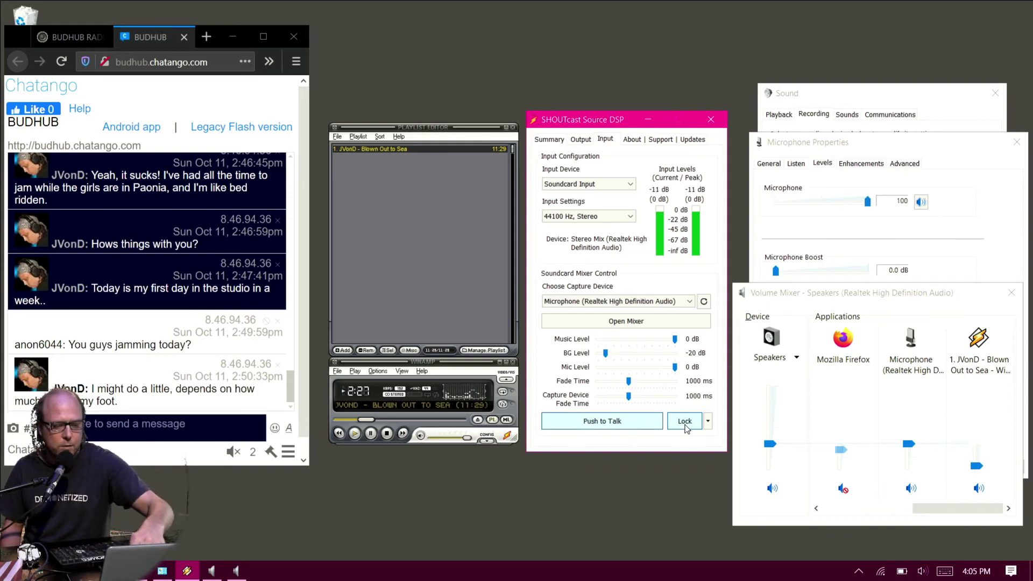
click(684, 424)
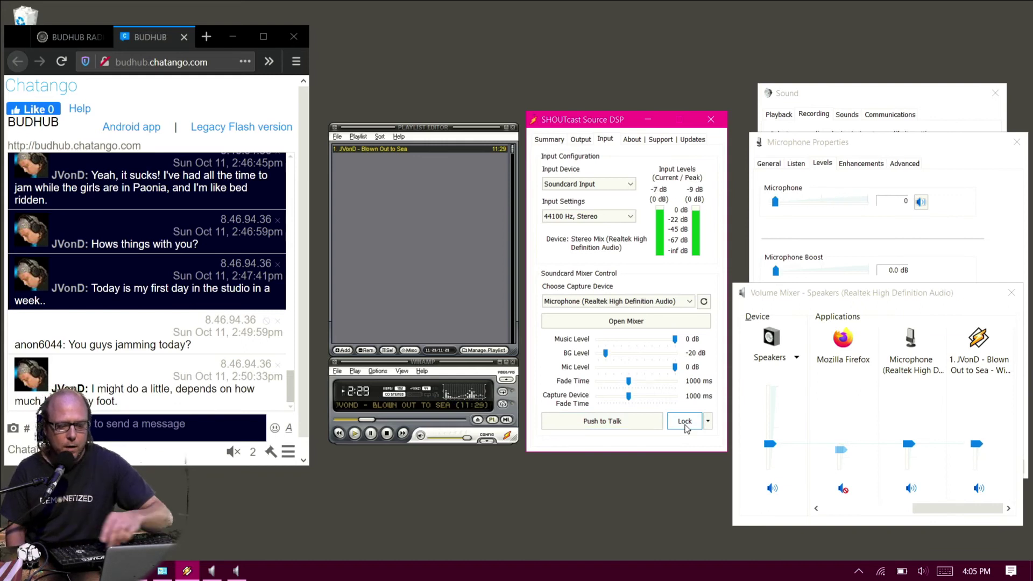
click(685, 426)
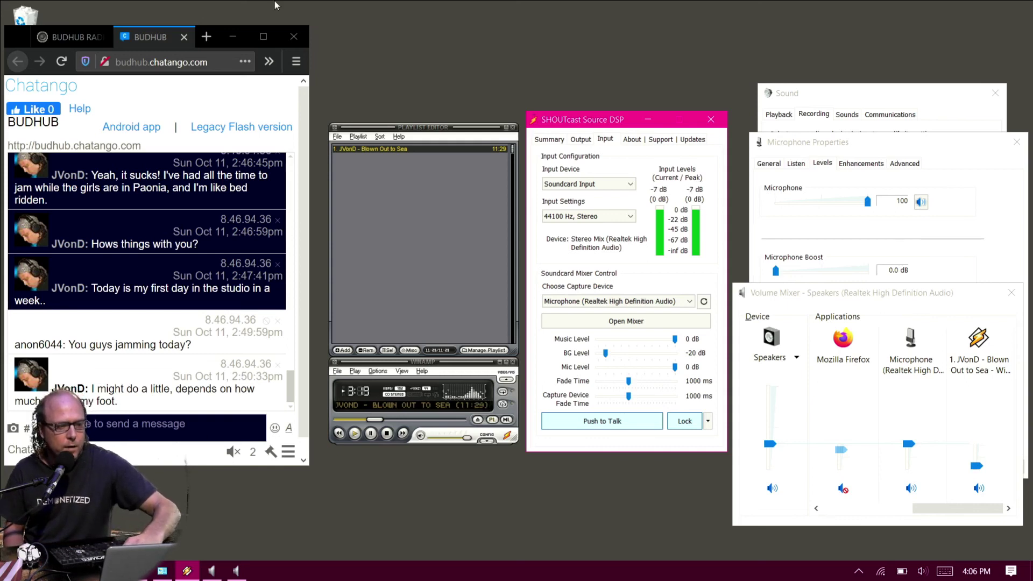
- Maximize the Firefox window and open the About page of the BUDHUB RADIO website
click(263, 36)
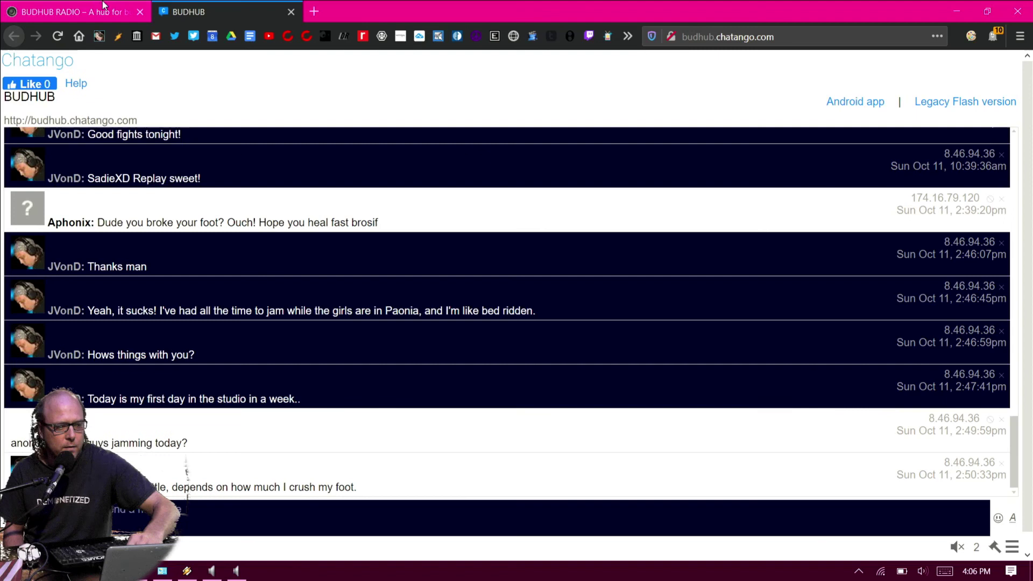
click(83, 8)
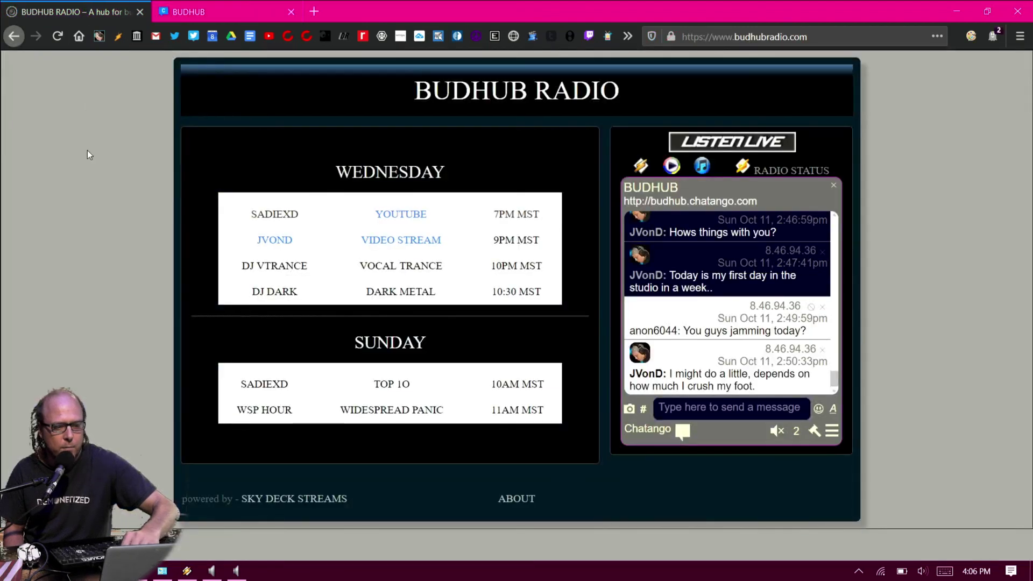
click(515, 500)
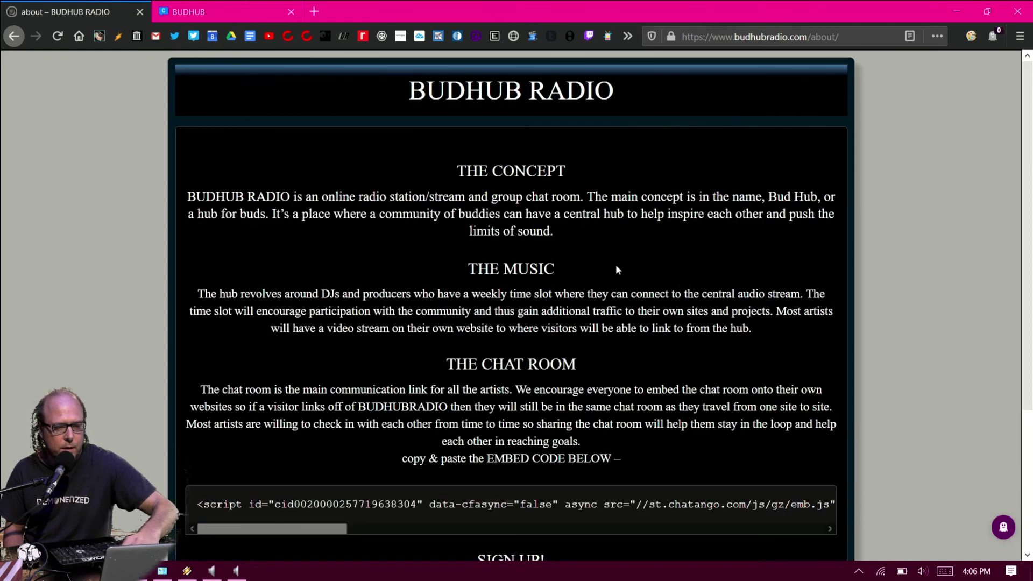
- Examine the chat room embed code and the sign-up section of the About page, and return to the BUDHUB RADIO homepage
scroll(601, 381, down, 3)
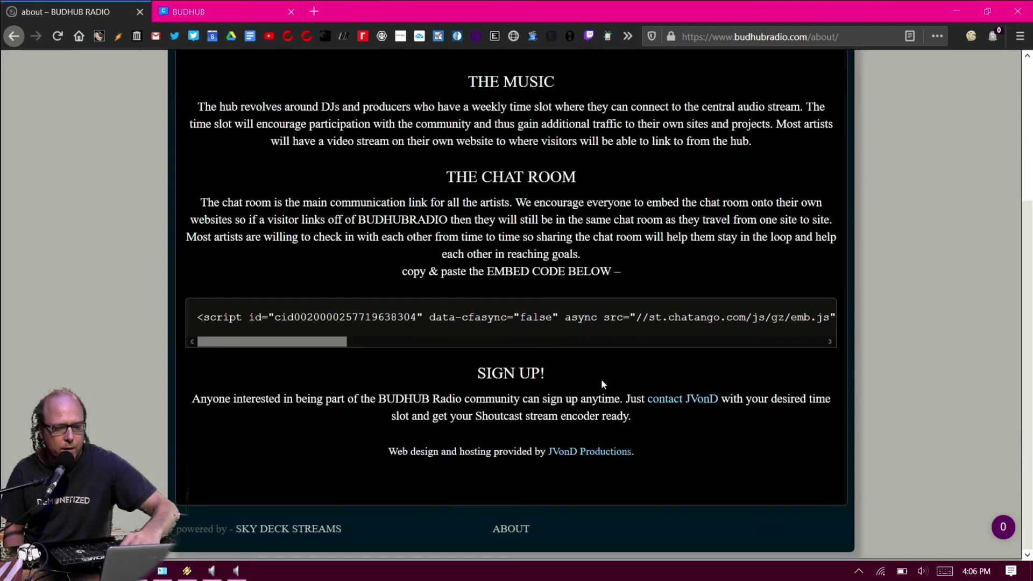
double_click(531, 326)
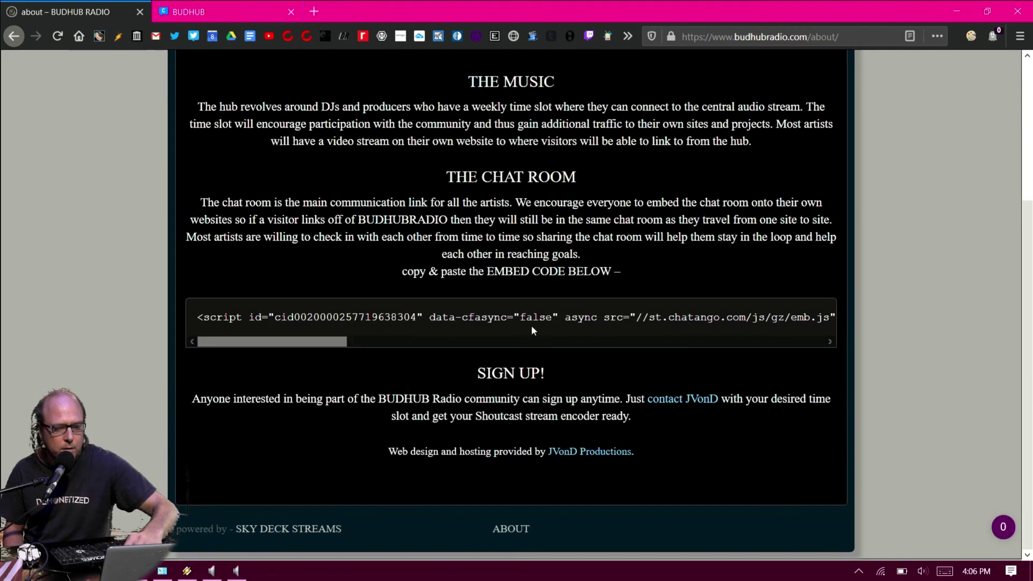
triple_click(492, 317)
click(492, 318)
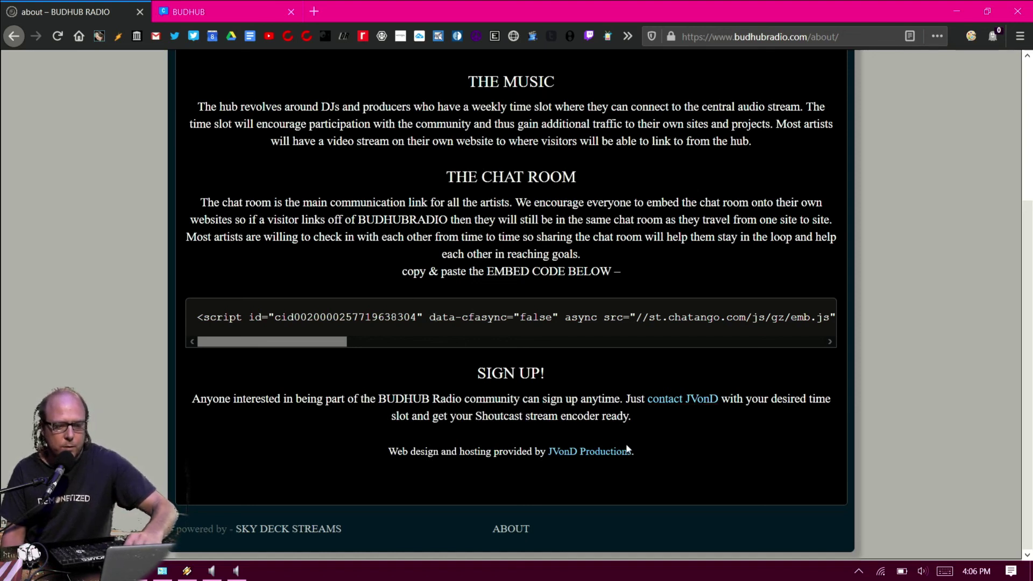
scroll(455, 242, up, 3)
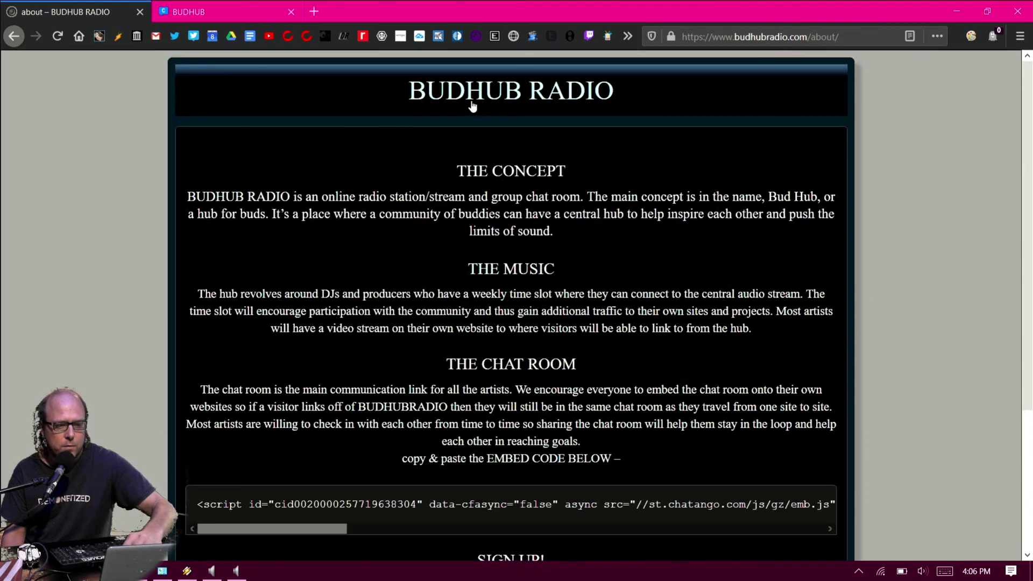
click(476, 86)
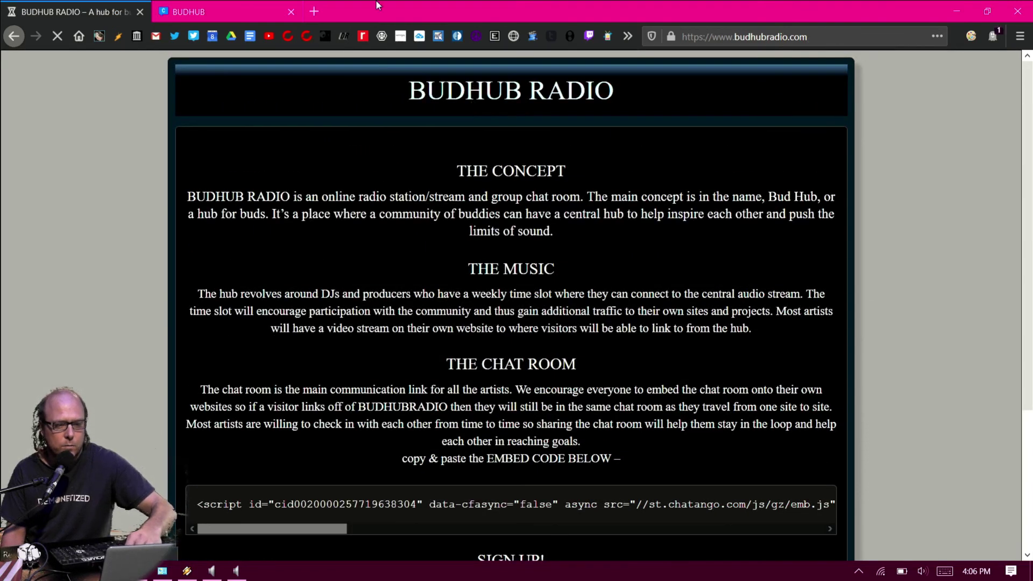